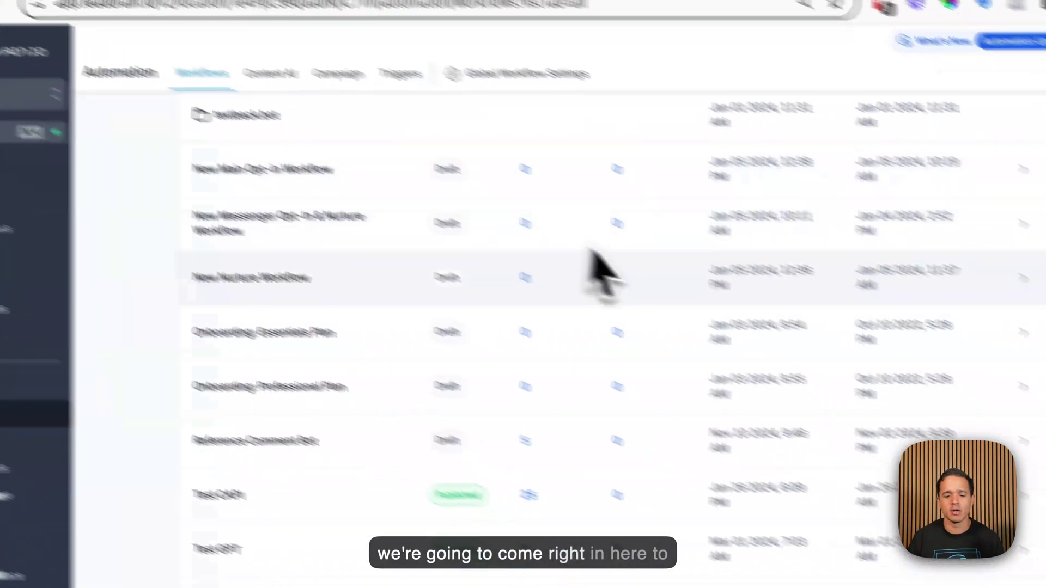
- Create a new workflow from scratch and dismiss the notice about multiple opportunities
scroll(545, 239, "up", 10)
left_click(897, 55)
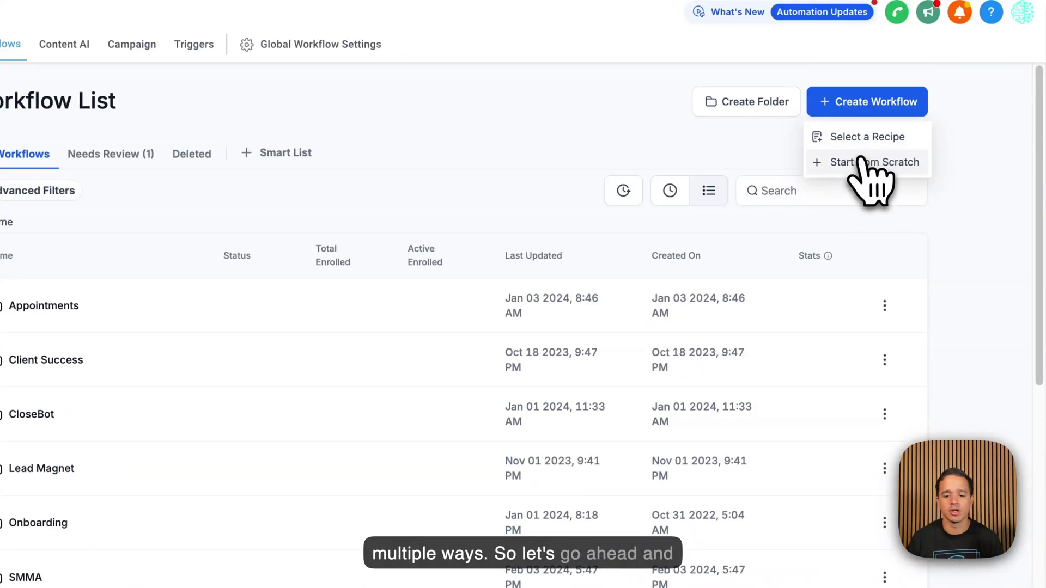
left_click(862, 163)
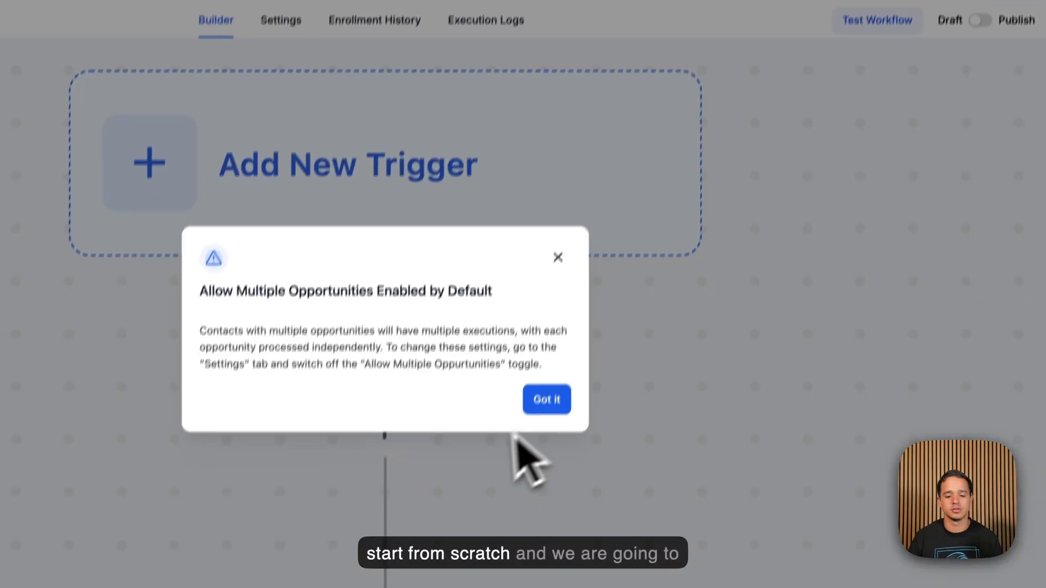
left_click(550, 401)
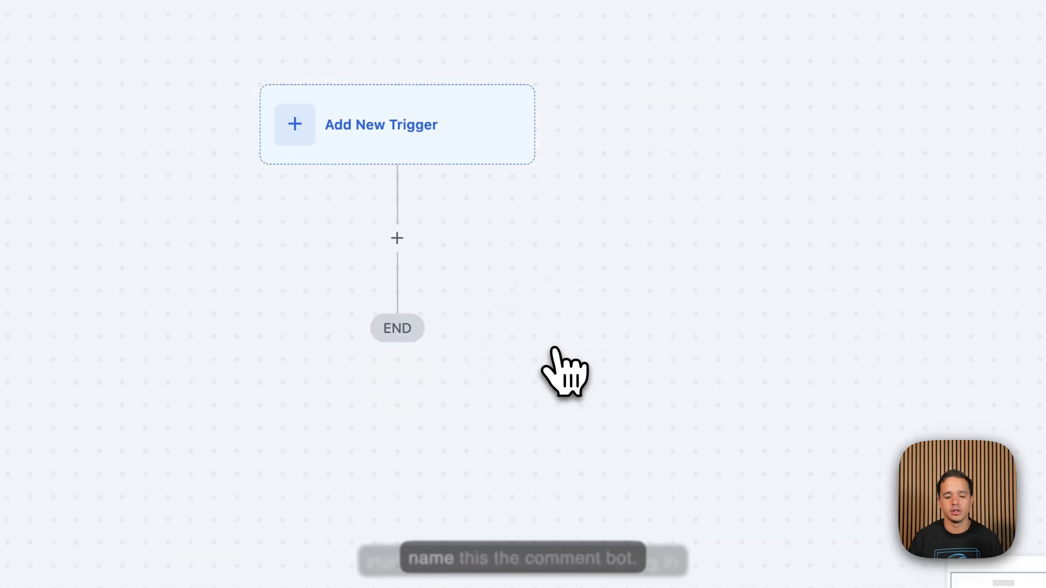
- Rename the new workflow to "Comment Bot"
left_click(462, 38)
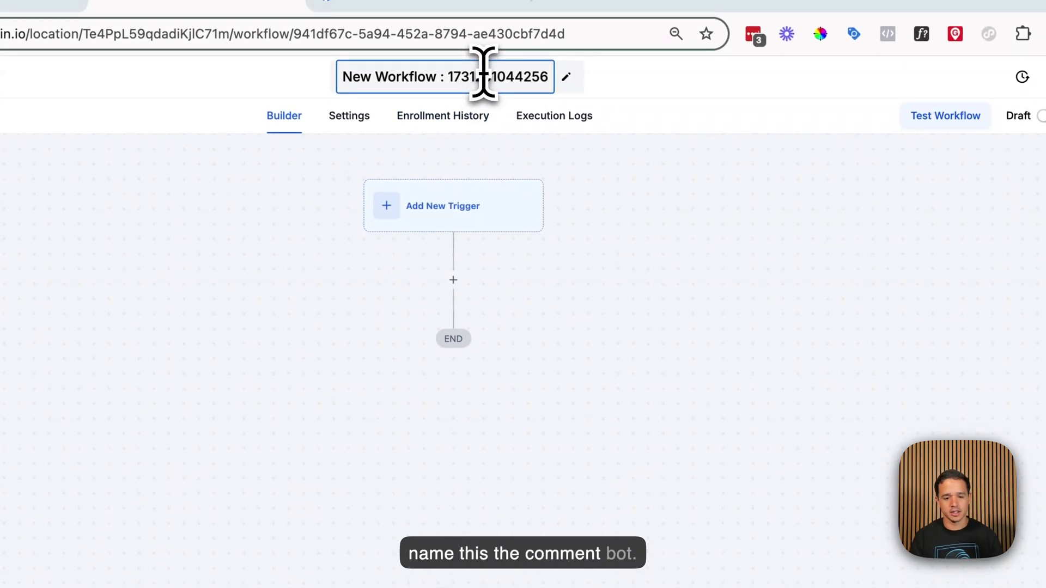
type("Comment Bo")
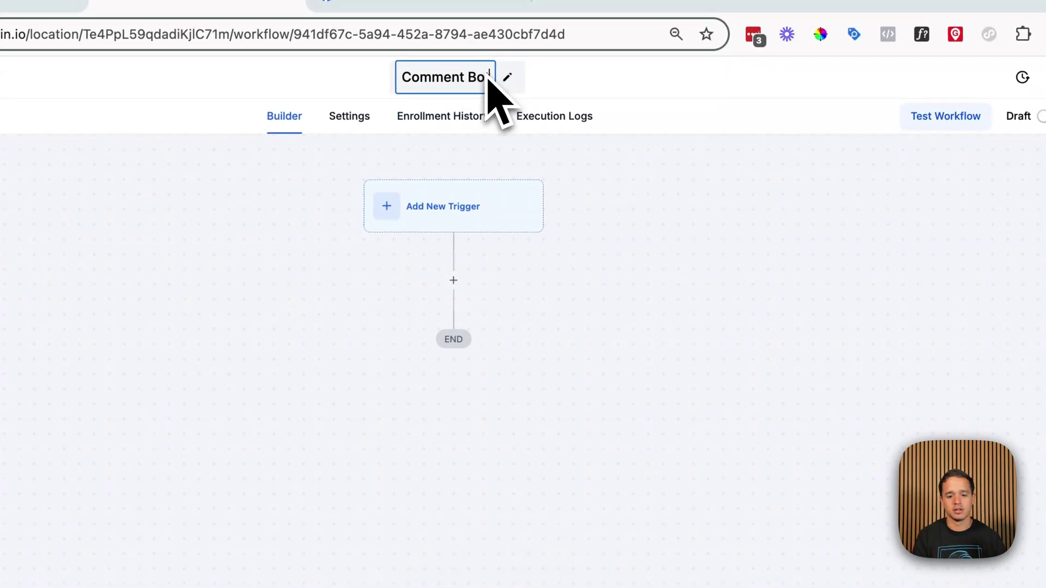
type("t")
key("Return")
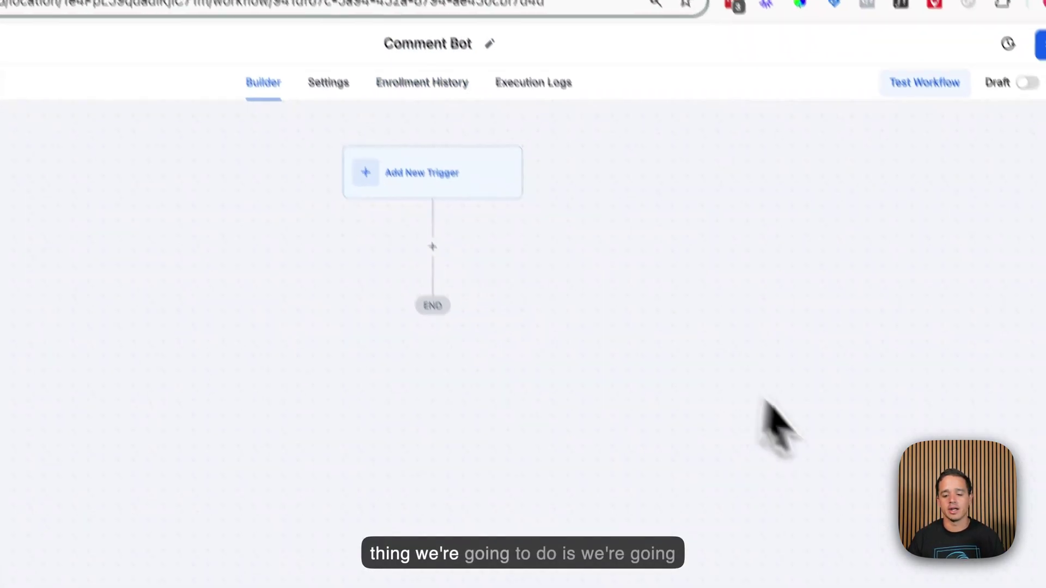
- Search the triggers for "comment" and add the Facebook - Comment(s) On A Post trigger
left_click(431, 133)
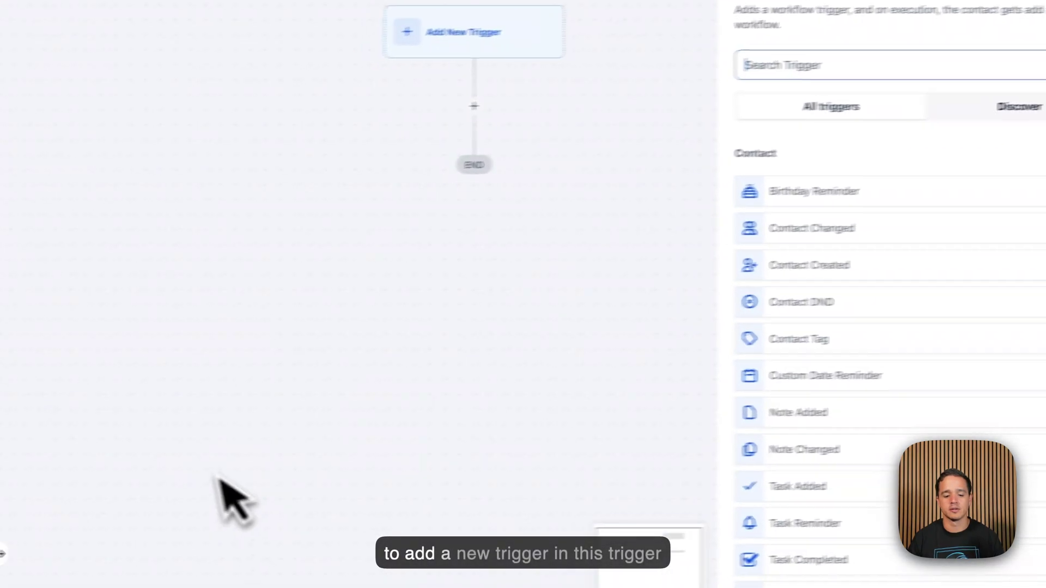
left_click(918, 87)
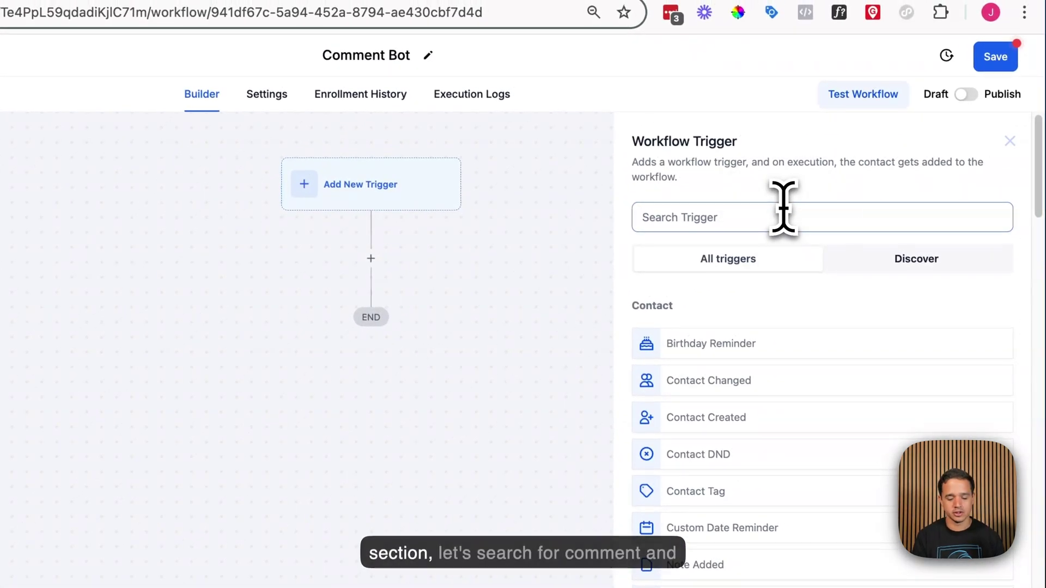
type("comment")
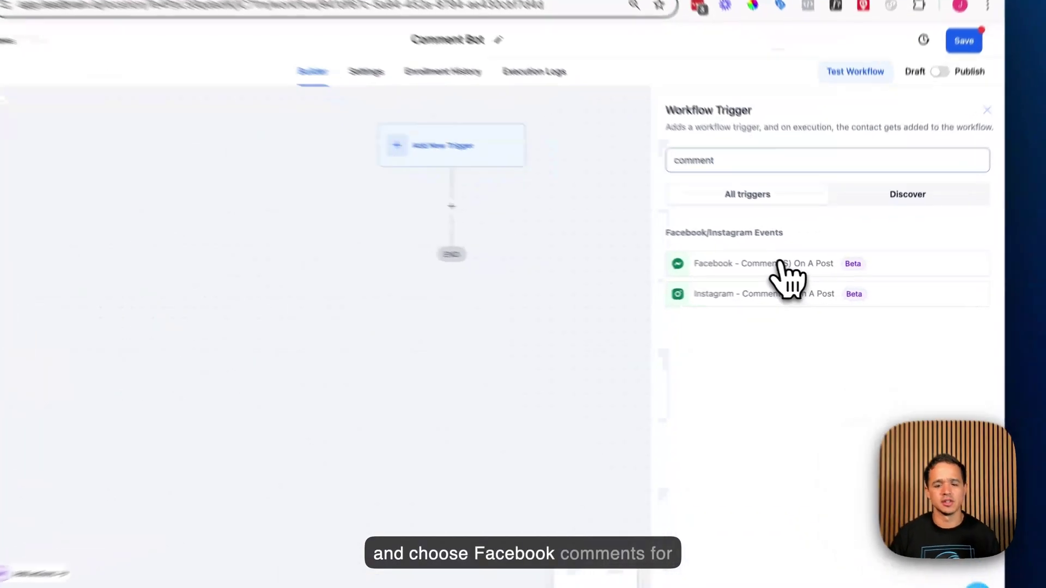
left_click(796, 271)
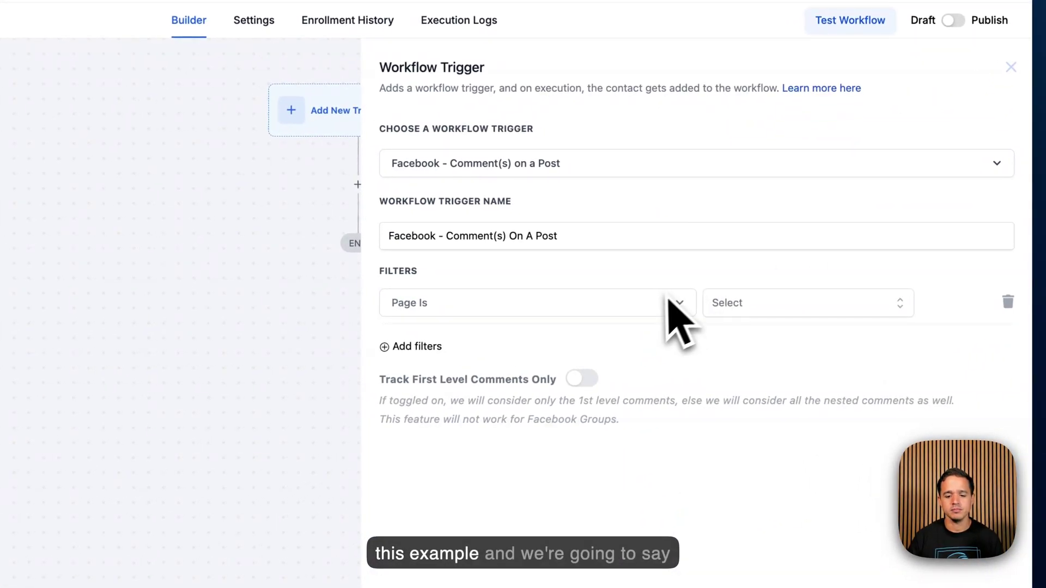
- Filter the trigger to the Lead Brain LLC page and the published post "Highly satisfied. This is a true game changer for..." (03-Jun-2024)
left_click(763, 304)
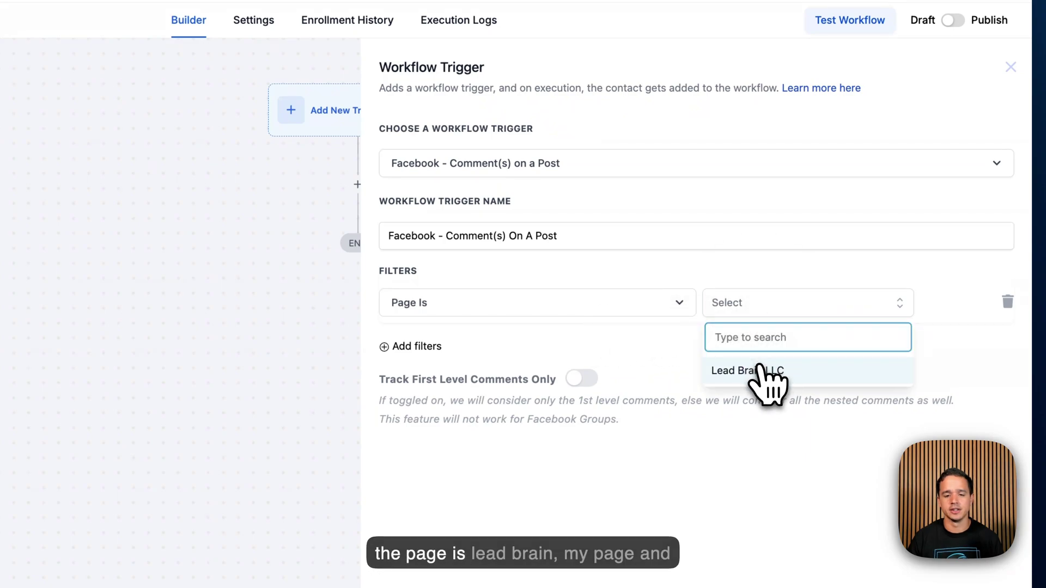
left_click(761, 371)
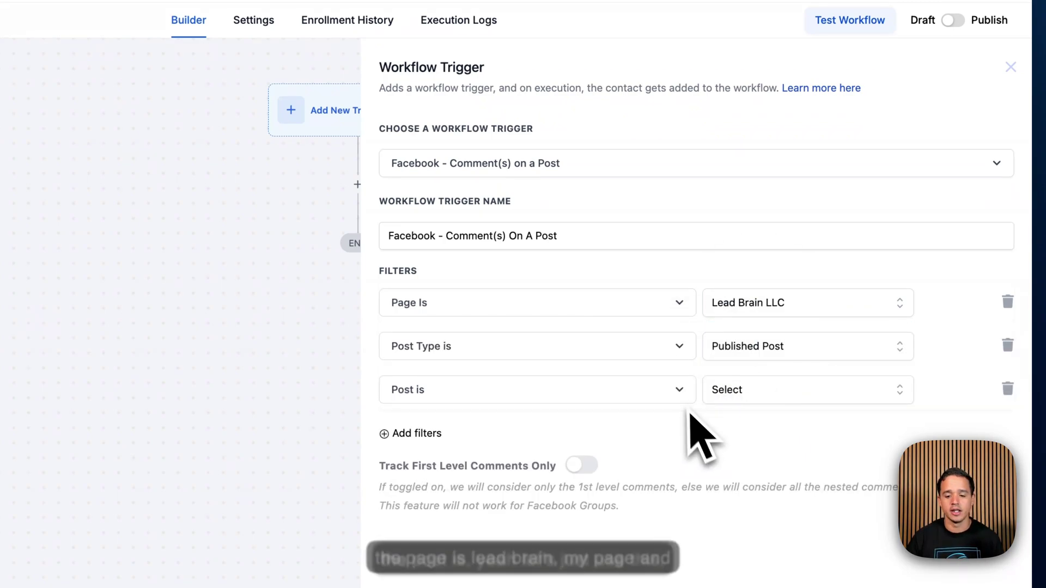
left_click(757, 393)
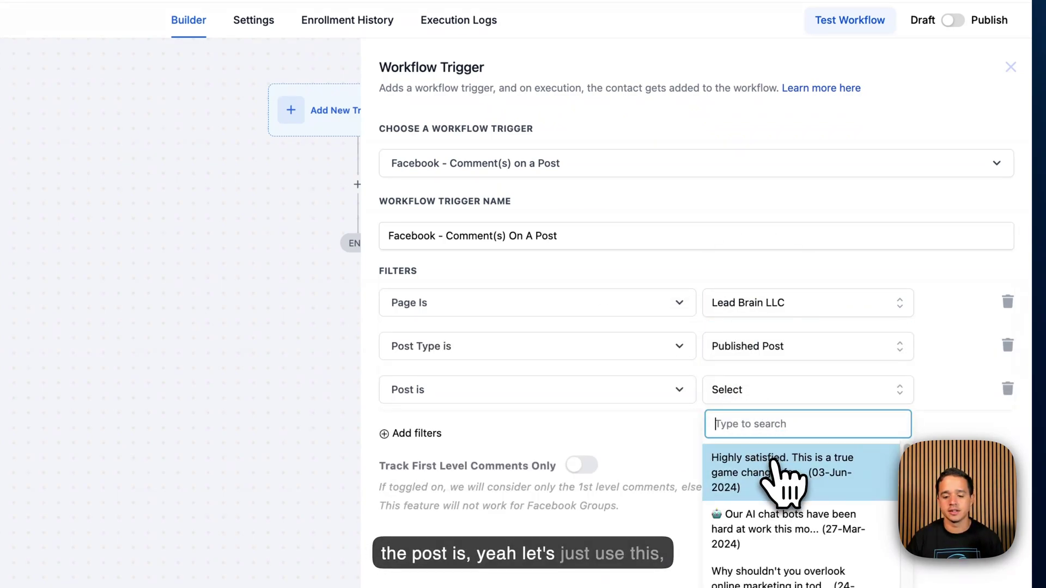
left_click(779, 474)
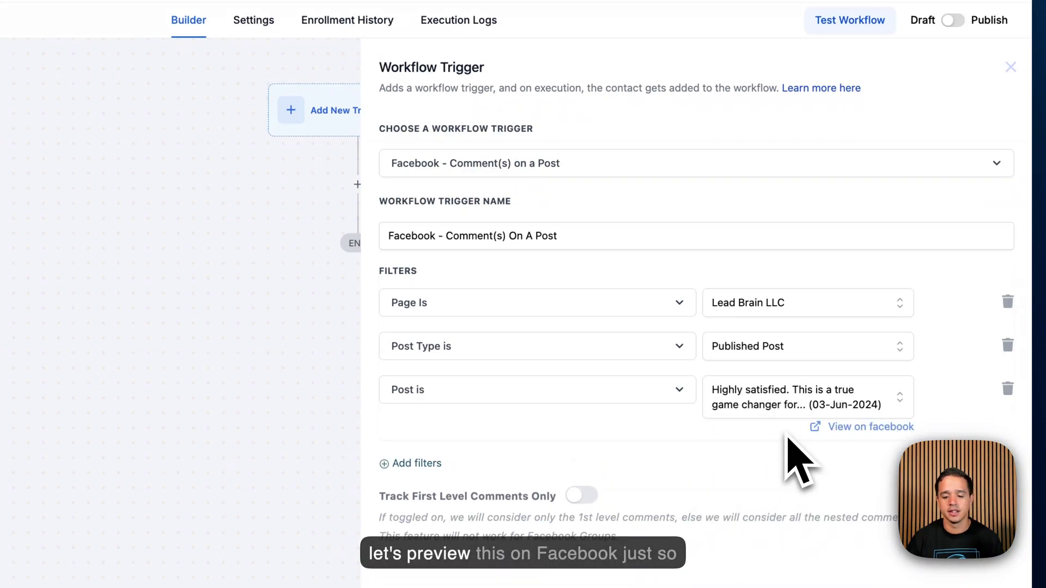
- Preview the chosen post on Facebook, return to the workflow, and save the trigger with Track First Level Comments Only enabled
left_click(866, 430)
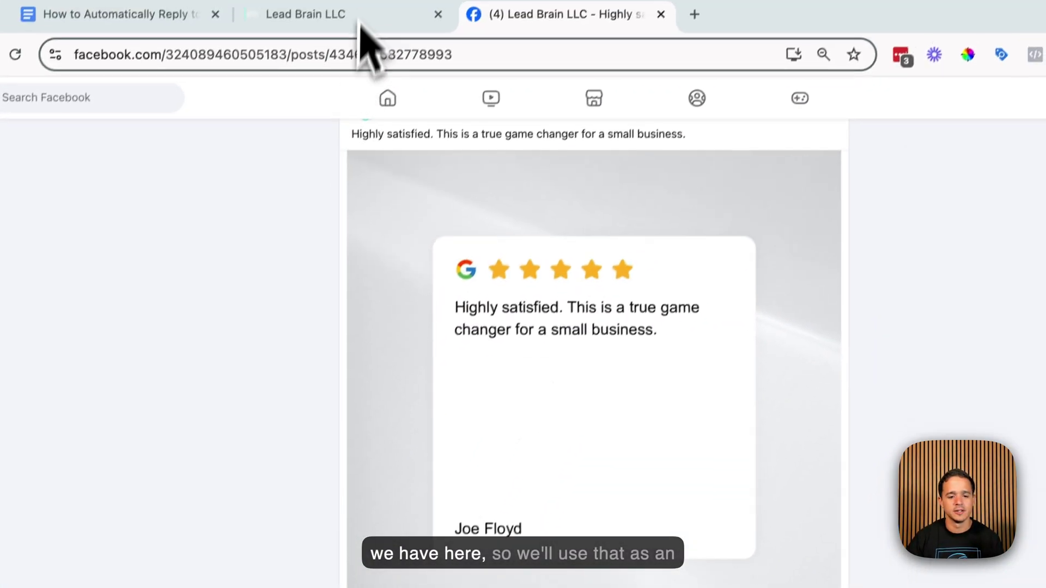
left_click(351, 16)
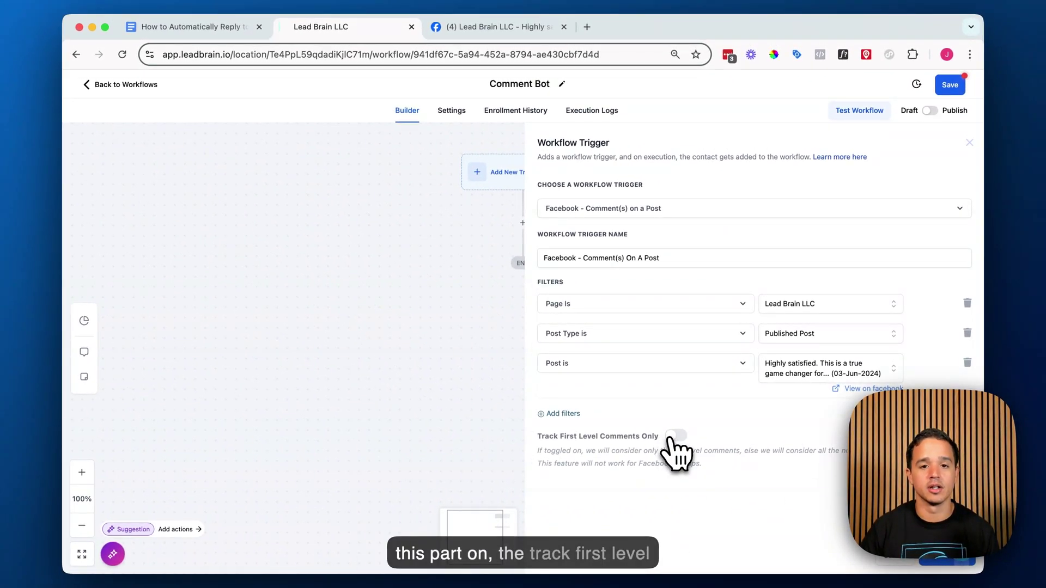
left_click(672, 437)
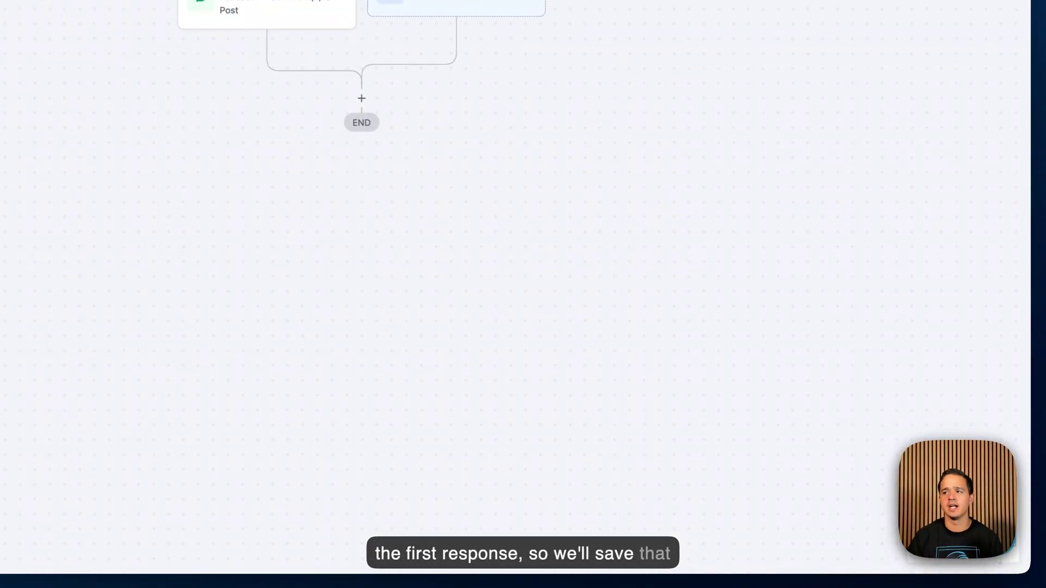
- Search the actions for "open" and add a GPT Powered By OpenAI action below the trigger
left_click(428, 284)
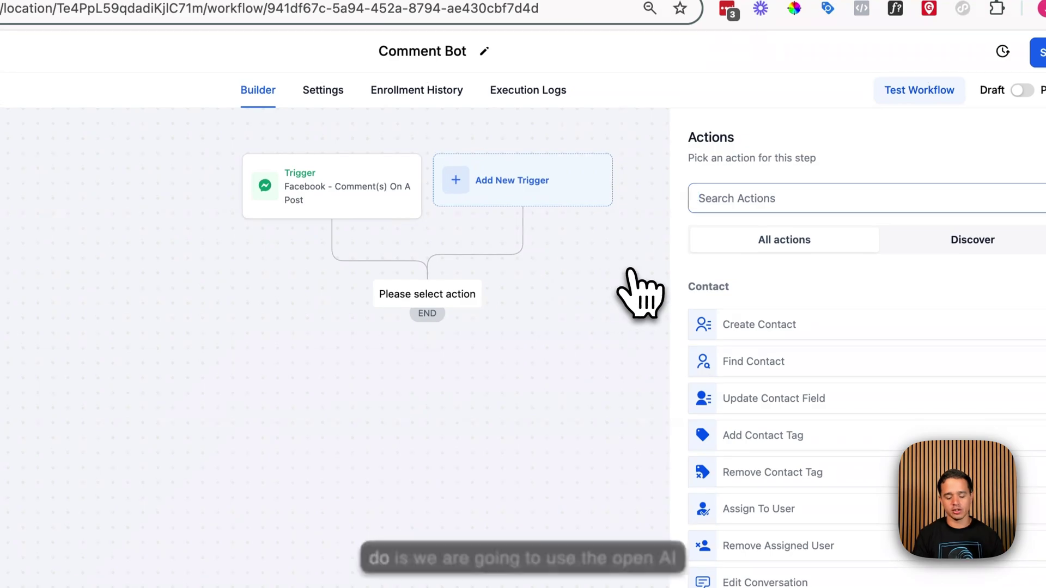
type("open")
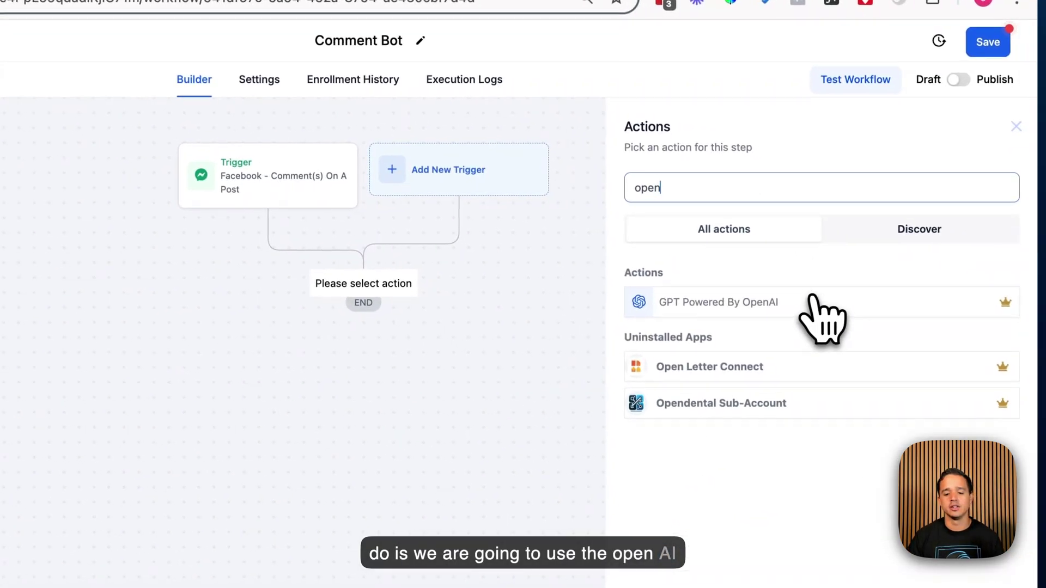
left_click(885, 312)
left_click(820, 274)
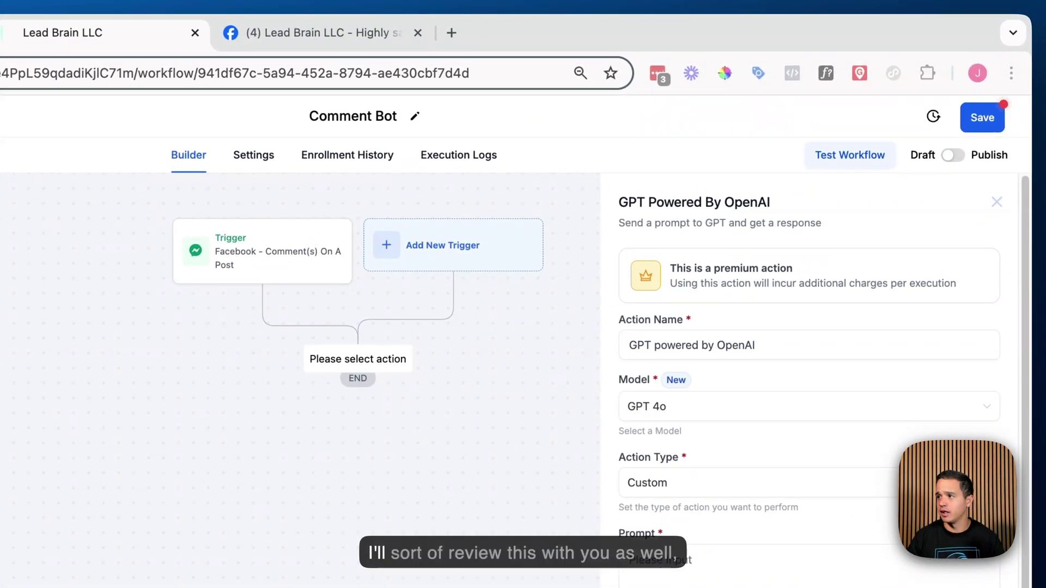
- Paste the prompt that classifies the Facebook comment into one of three categories into the GPT action
left_click(656, 583)
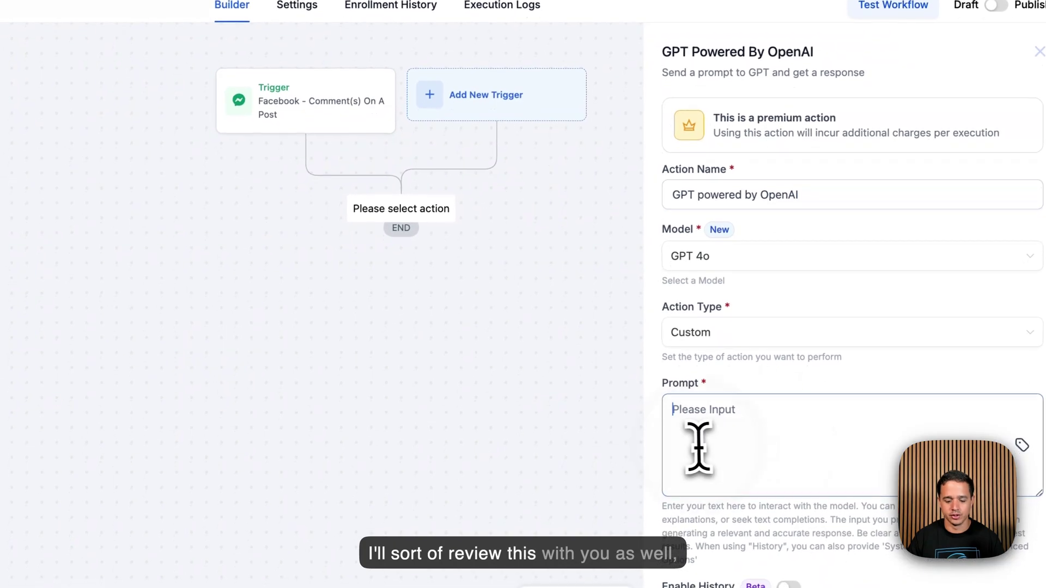
key("super+v")
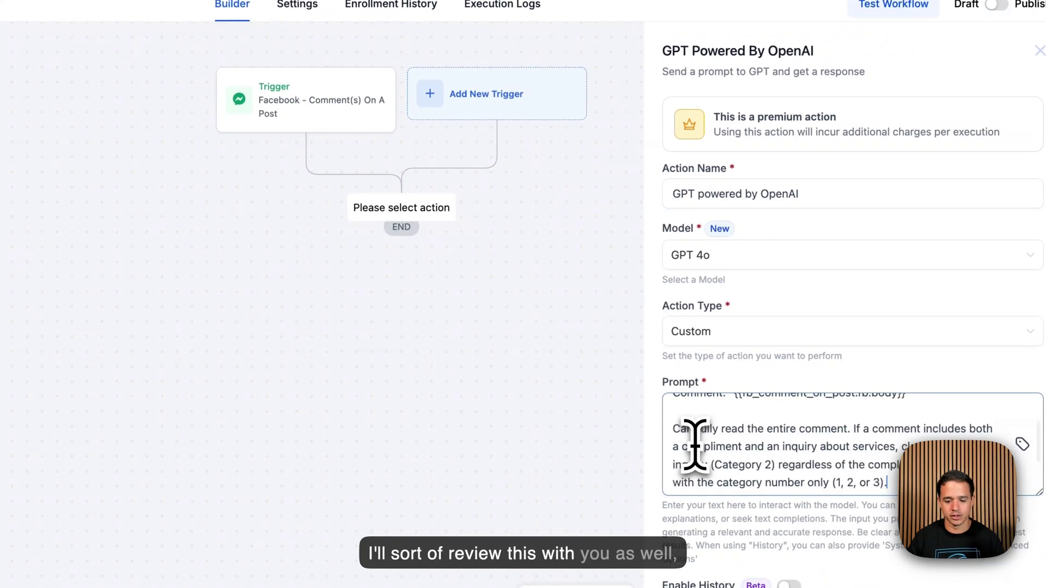
scroll(729, 441, "up", 5)
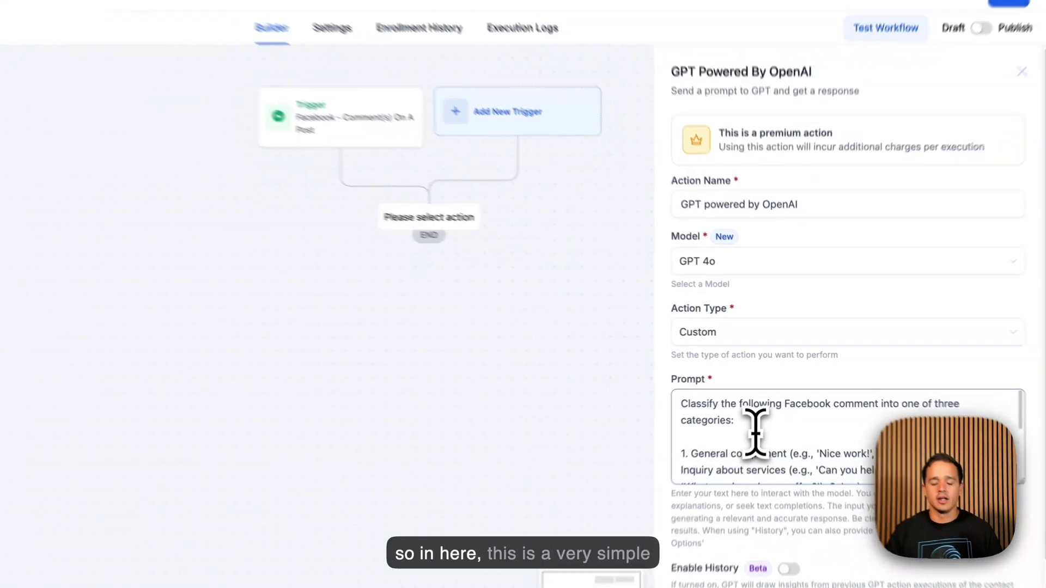
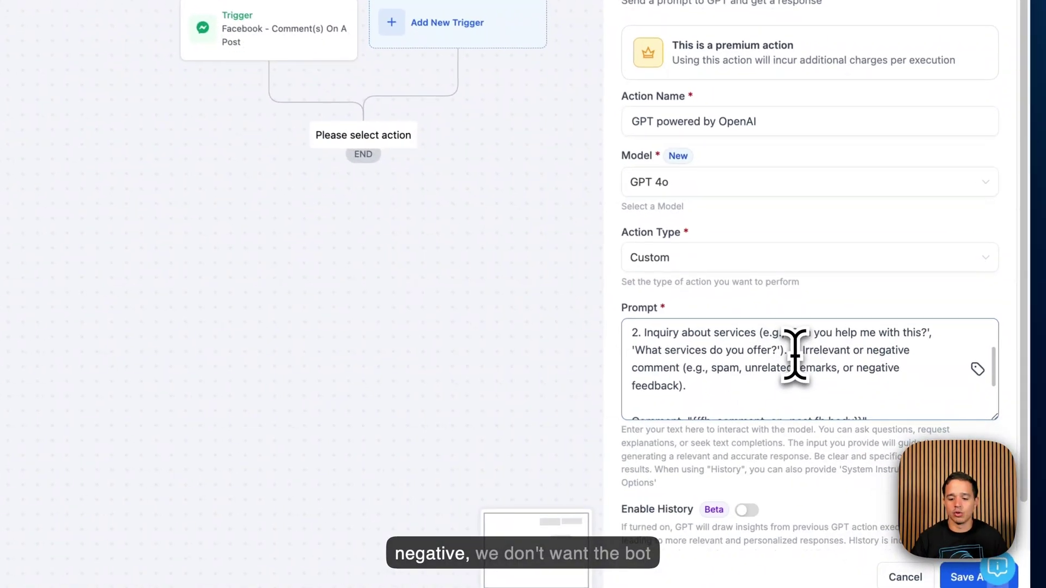
- Review the prompt's categories and closing instructions, and check the Facebook comment body variable against the available custom values
scroll(795, 356, "down", 2)
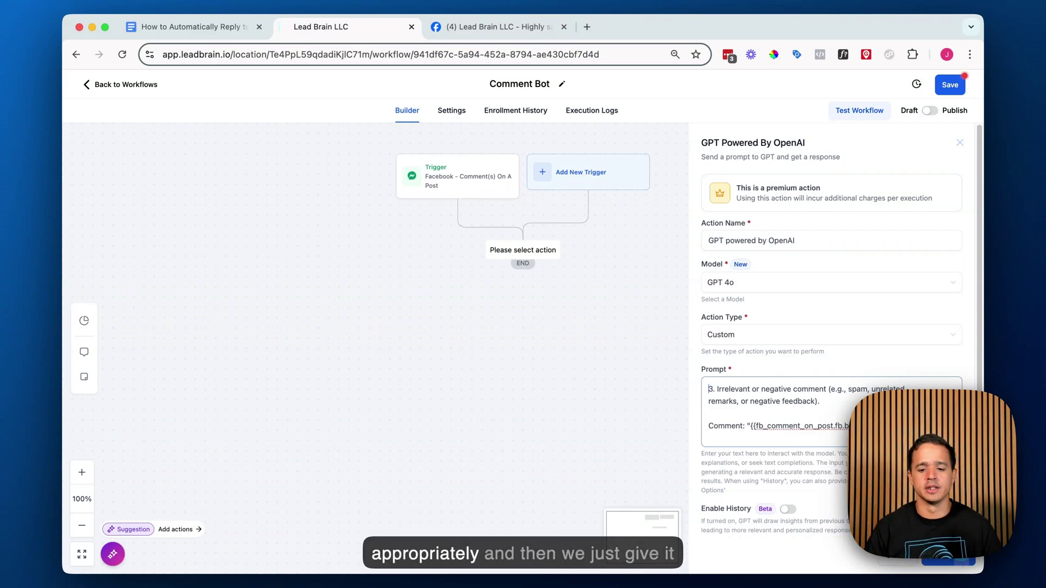
scroll(814, 406, "down", 1)
left_click(752, 421)
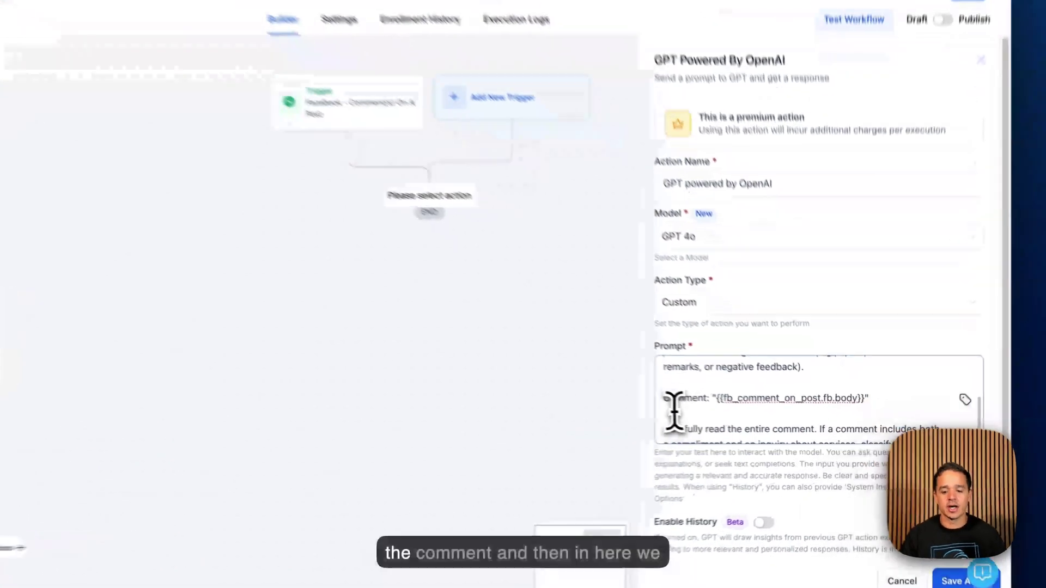
left_click(861, 389)
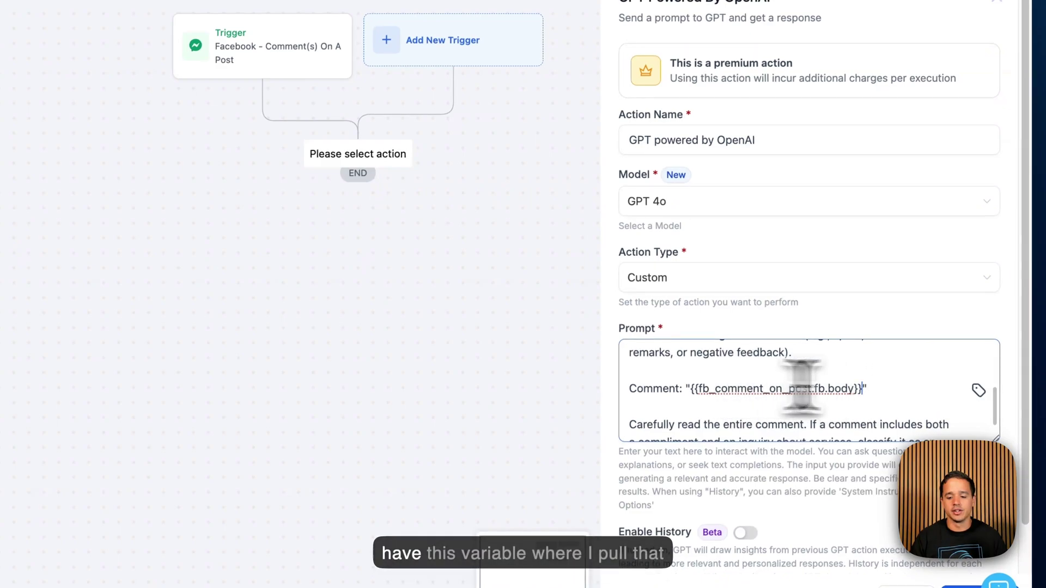
left_click(977, 390)
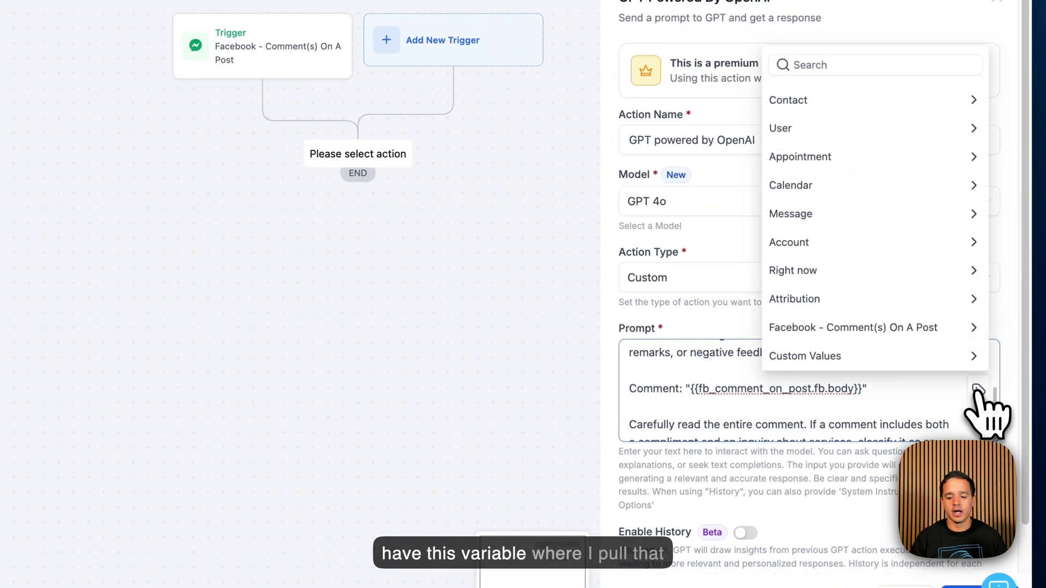
left_click(953, 329)
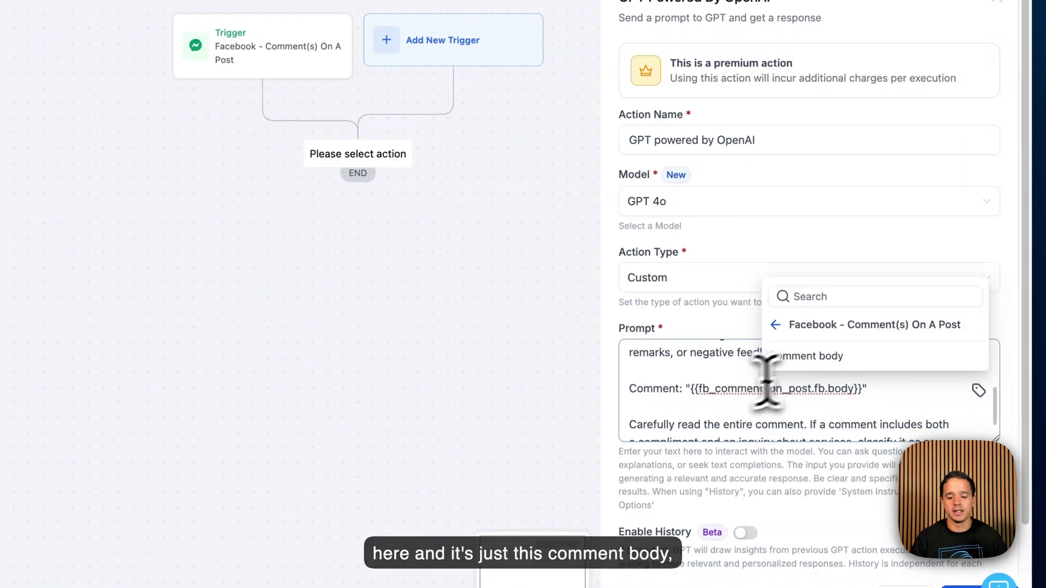
left_click(735, 379)
left_click_drag(686, 387, 894, 390)
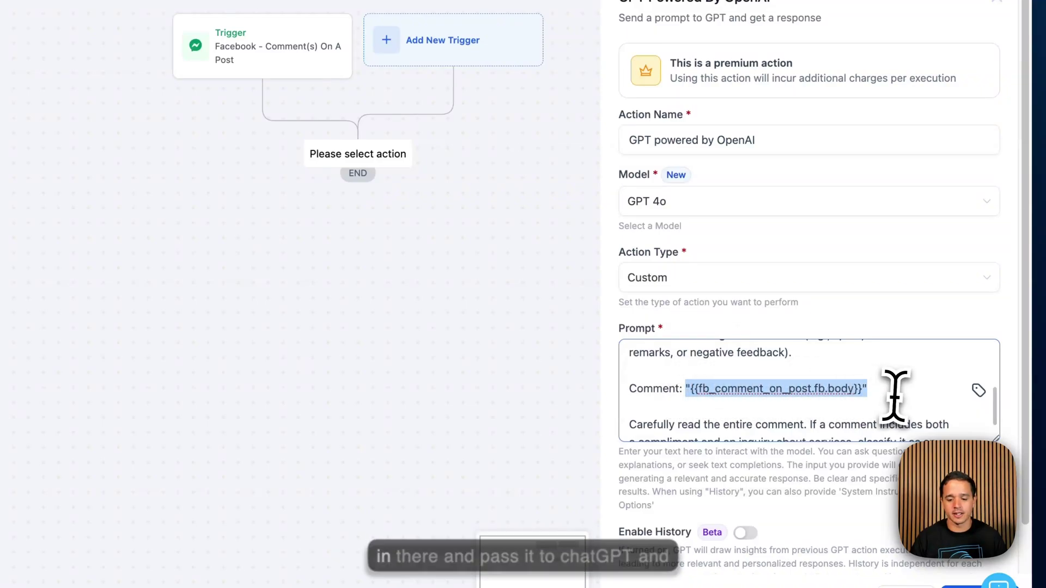
scroll(894, 394, "down", 1)
scroll(893, 394, "down", 2)
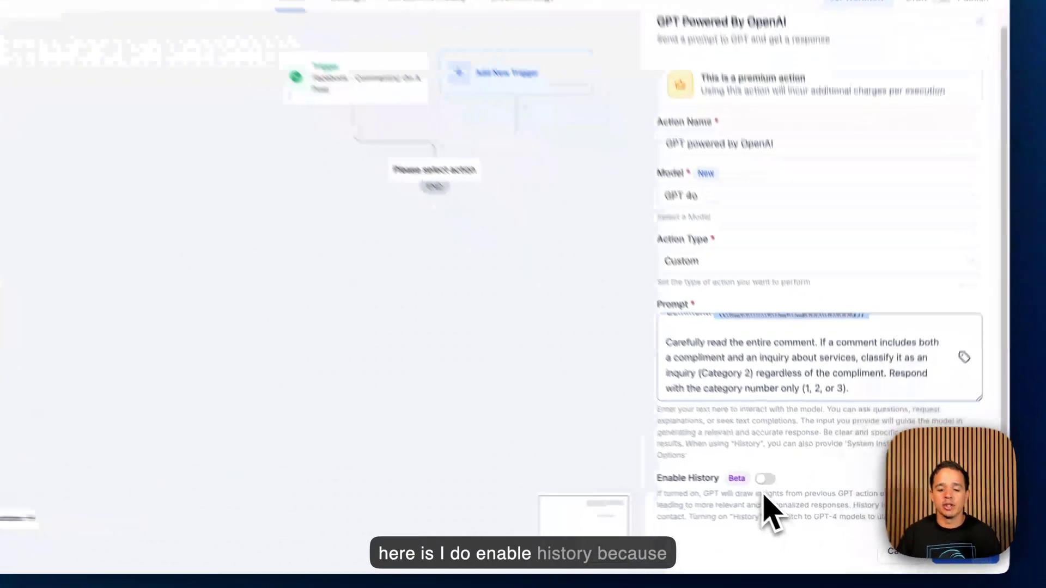
- Enable history for the GPT action and save the action
left_click(788, 497)
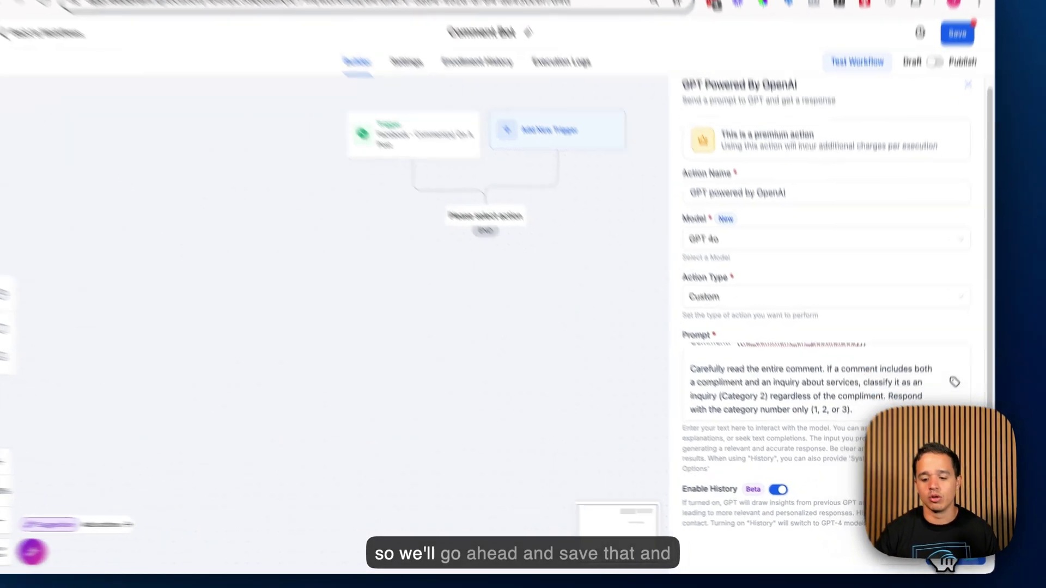
left_click(943, 561)
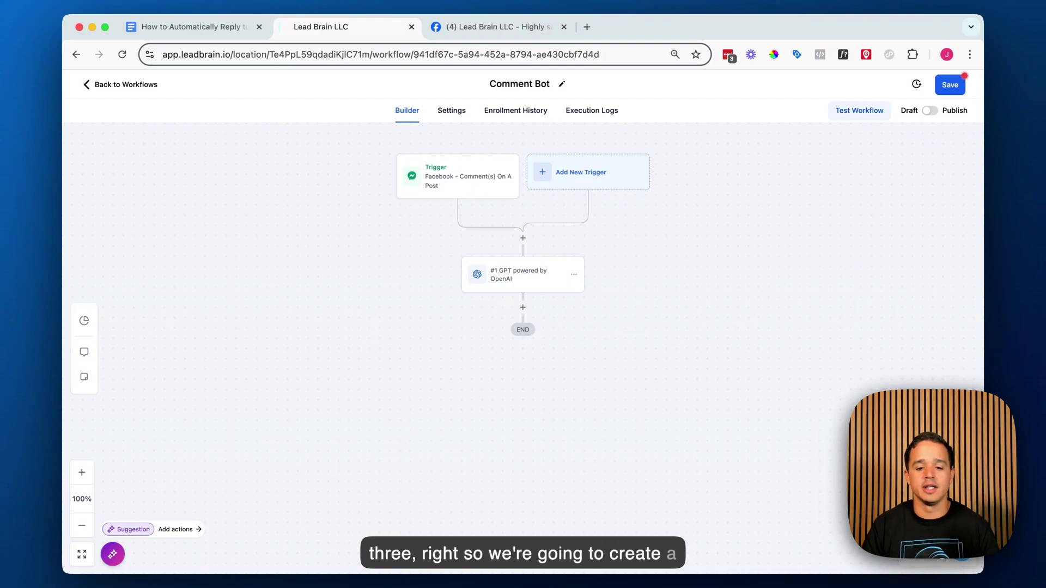
- Search the actions for "if", add an If / Else action below the GPT action, and name it Category
left_click(523, 307)
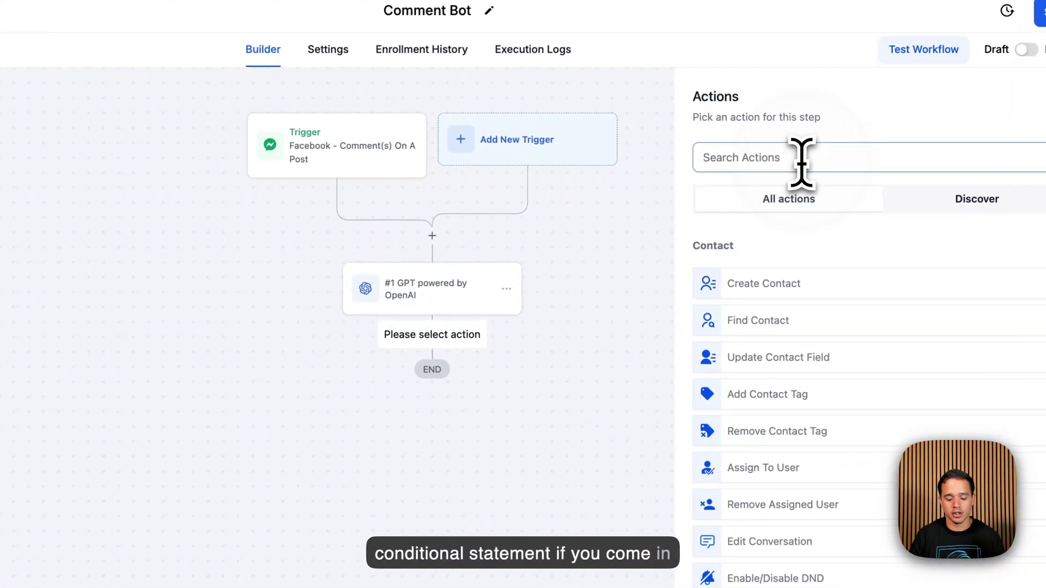
left_click(801, 158)
type("if")
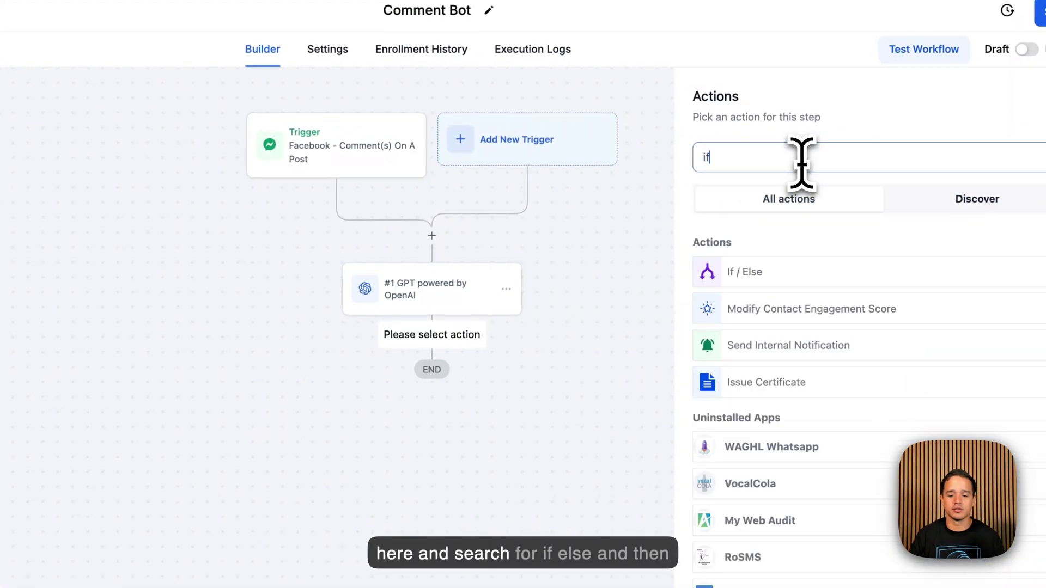
left_click(803, 266)
left_click(582, 191)
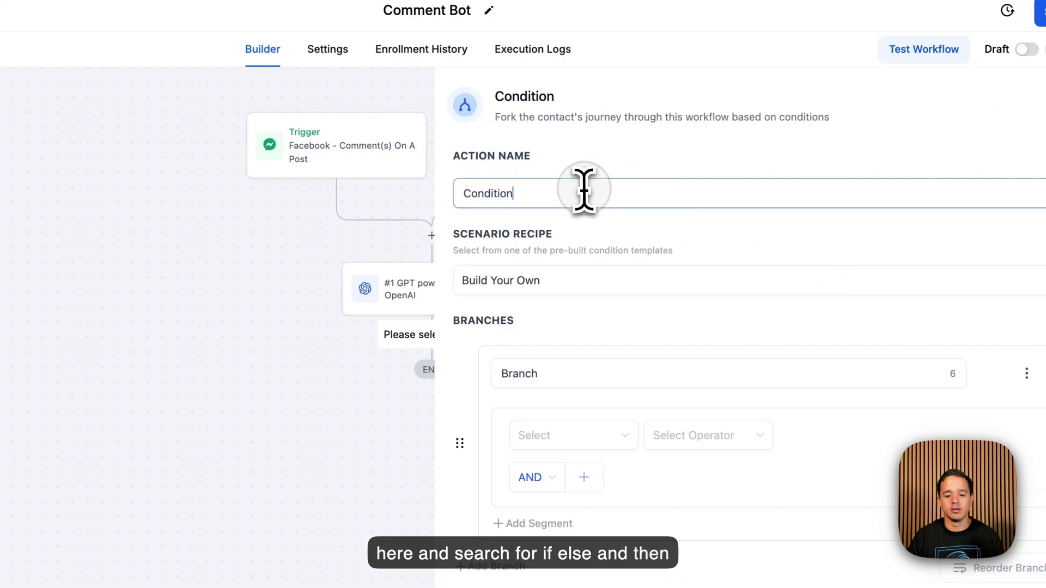
double_click(583, 192)
type("Category")
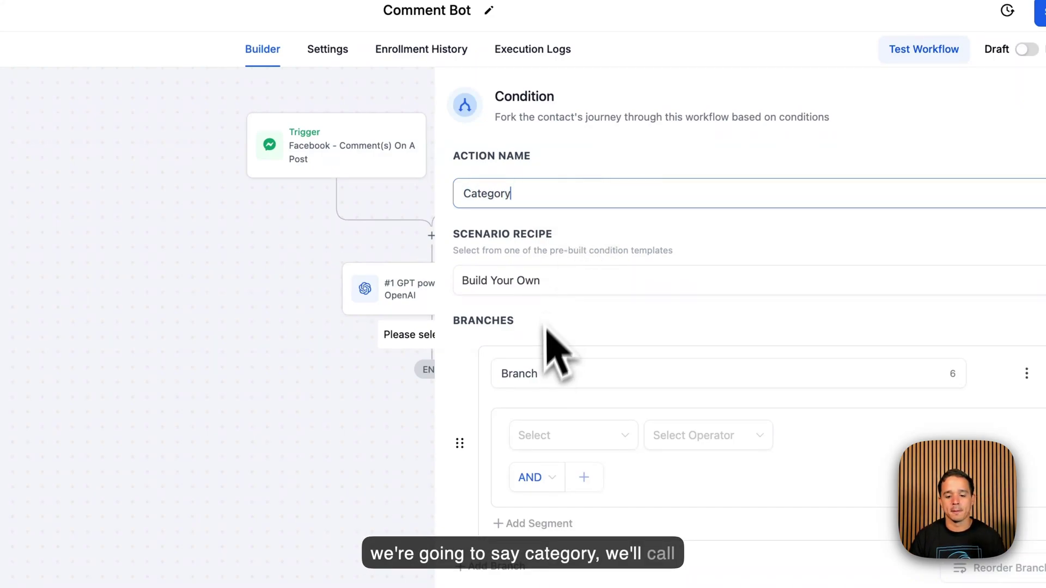
- Name the first branch 1 and set its condition to the #1 GPT powered by OpenAI response Is 1
double_click(544, 373)
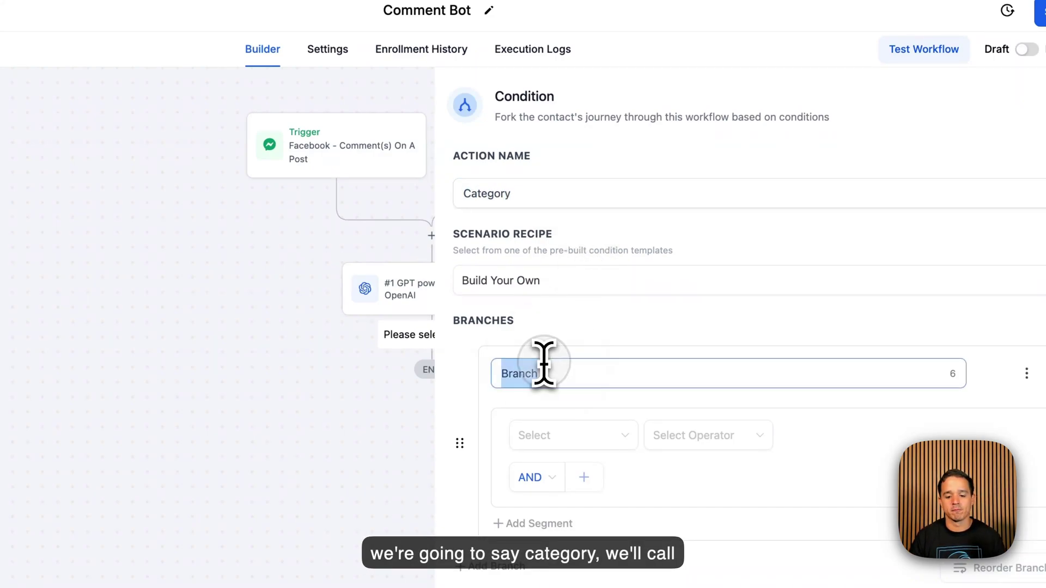
type("1")
left_click(626, 440)
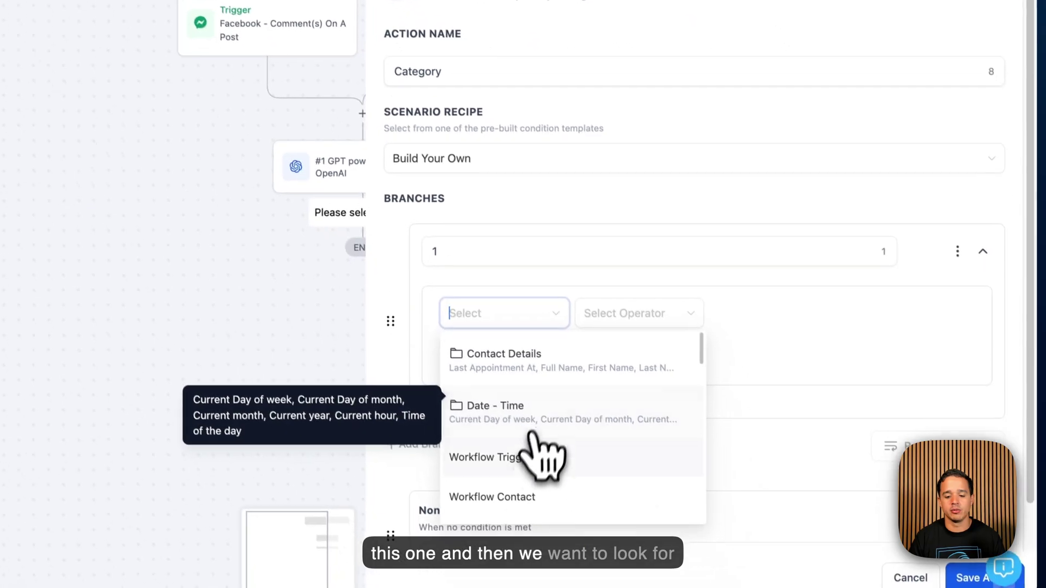
scroll(615, 567, "down", 1)
scroll(536, 464, "down", 3)
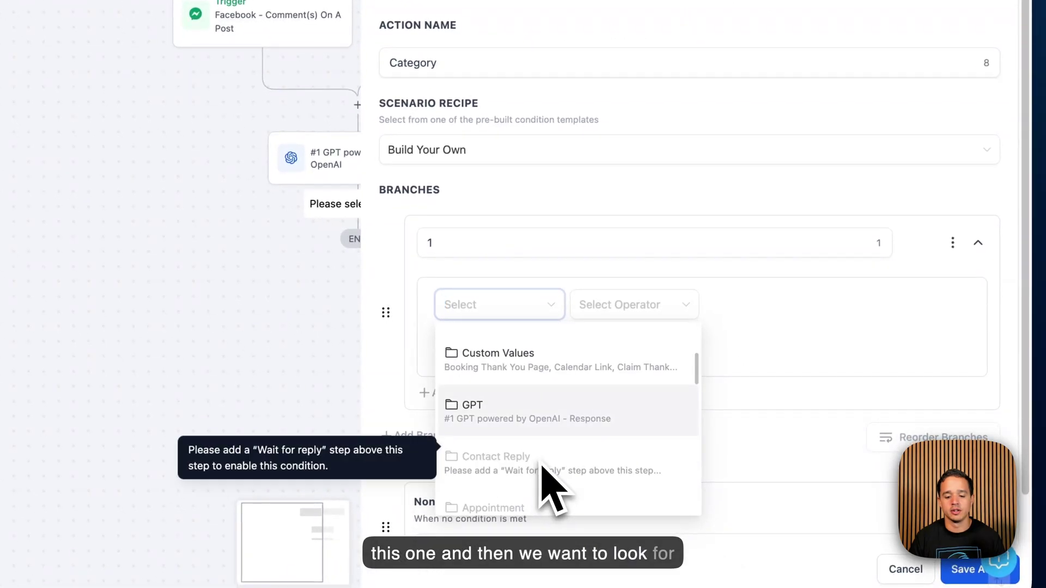
left_click(541, 406)
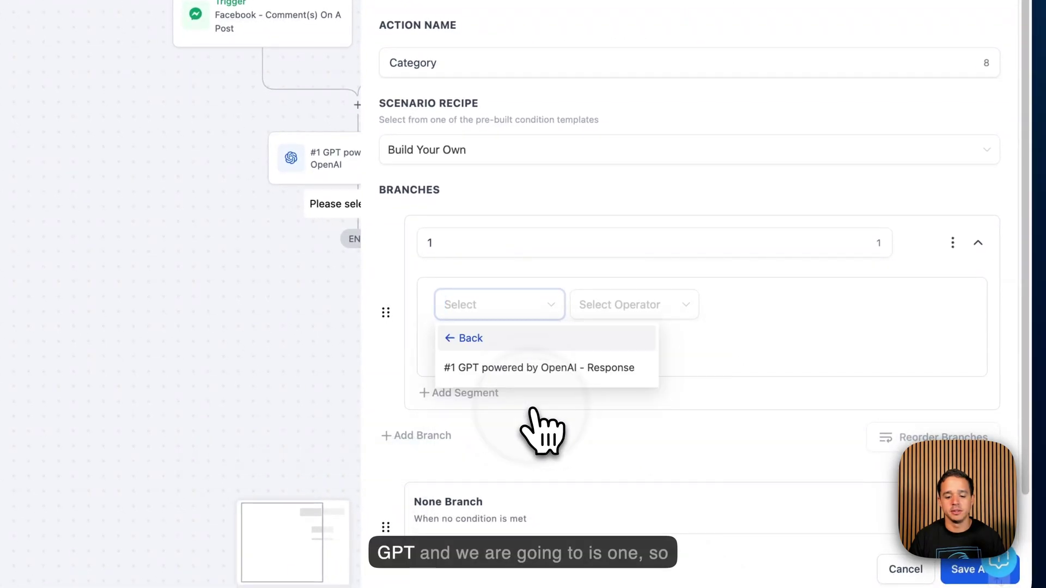
left_click(537, 370)
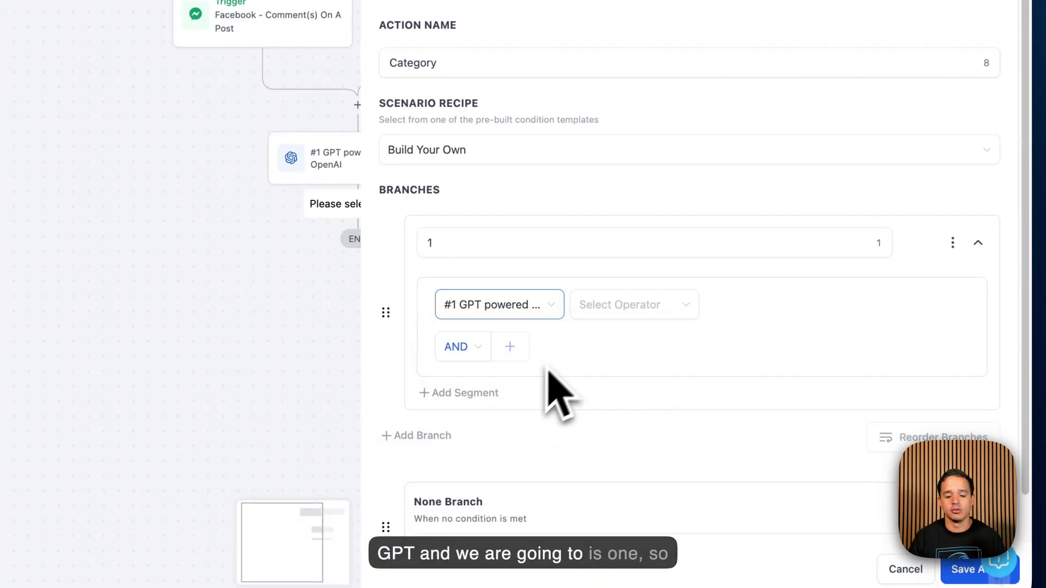
left_click(597, 306)
left_click(599, 337)
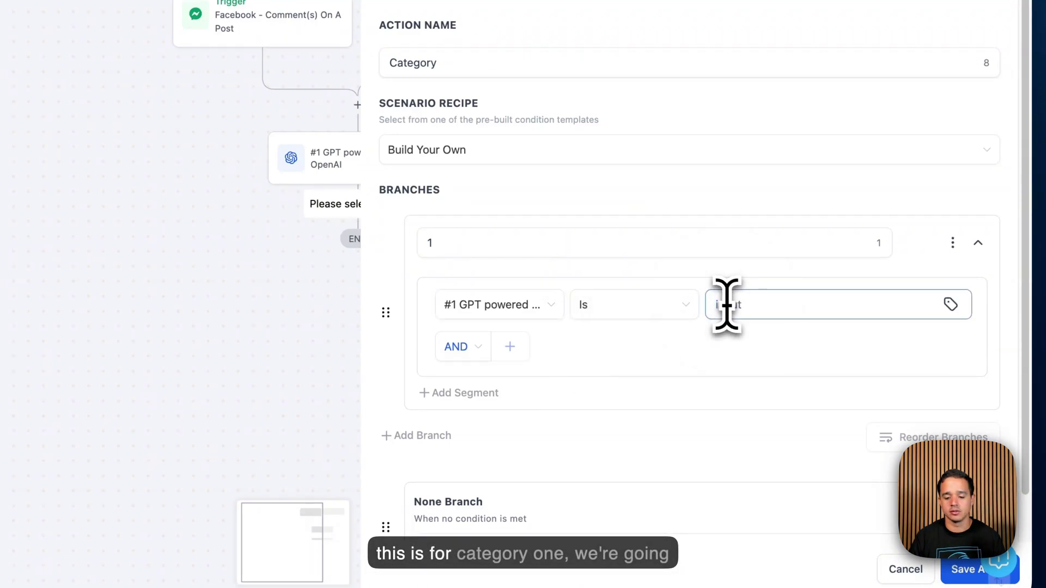
type("1")
- Duplicate branch 1, name the copy 2, and set its condition value to 2
left_click(952, 242)
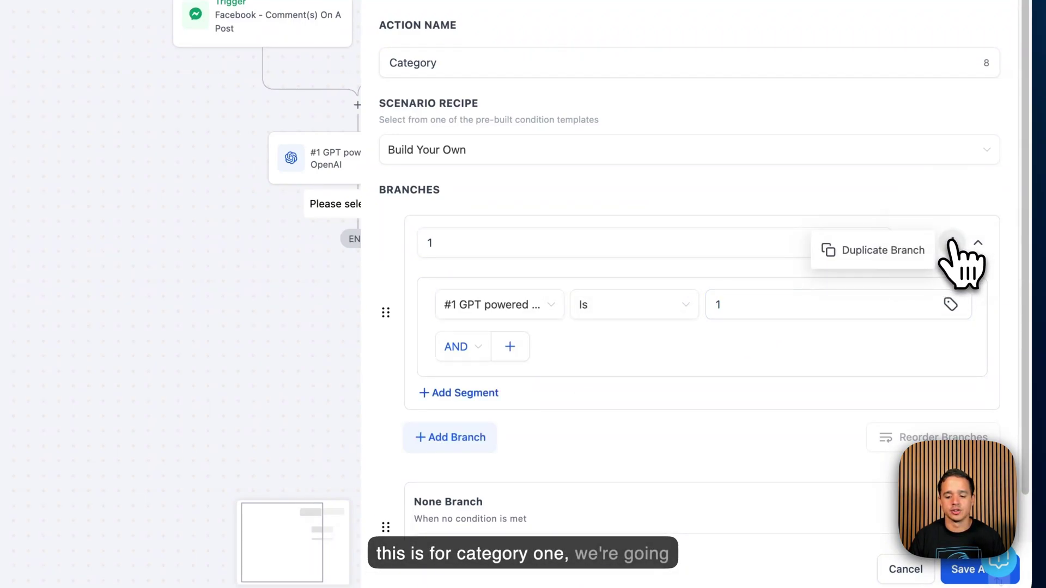
left_click(915, 252)
scroll(893, 294, "down", 3)
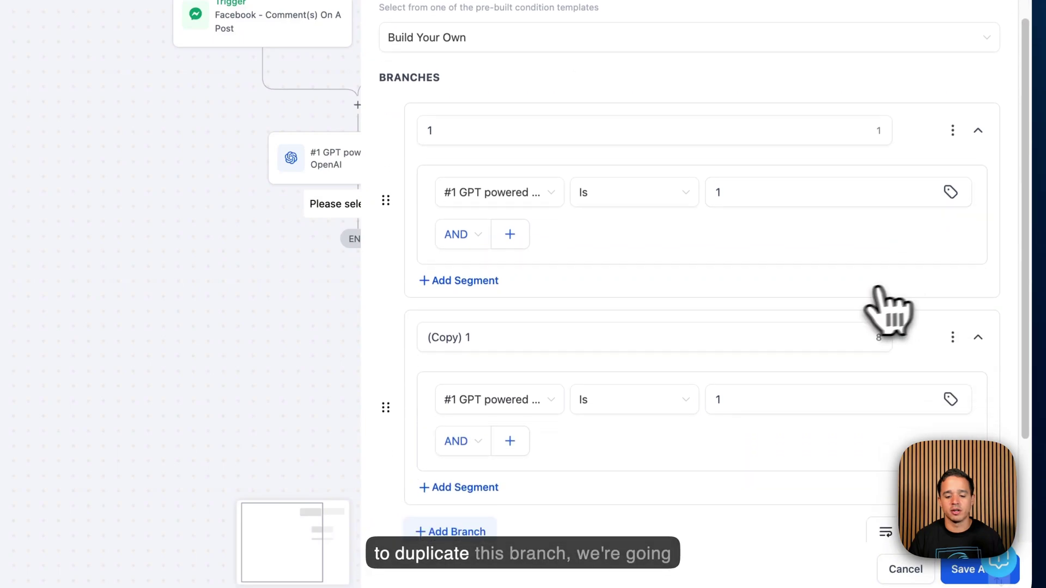
left_click(535, 299)
type("2")
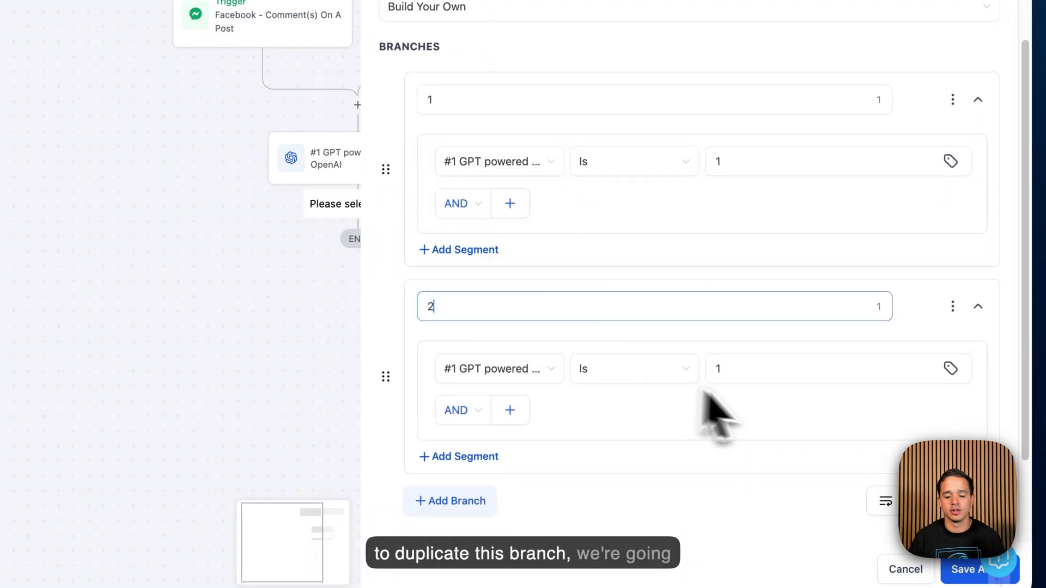
left_click(783, 375)
key("BackSpace")
type("2")
scroll(783, 381, "down", 2)
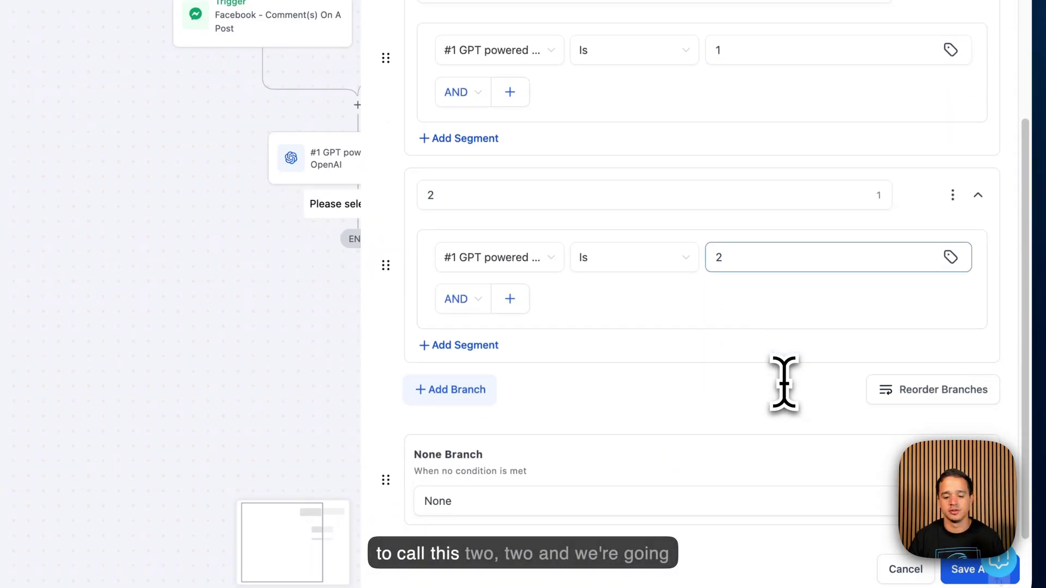
- Duplicate branch 2, name the copy 3, and set its condition value to 3
left_click(952, 194)
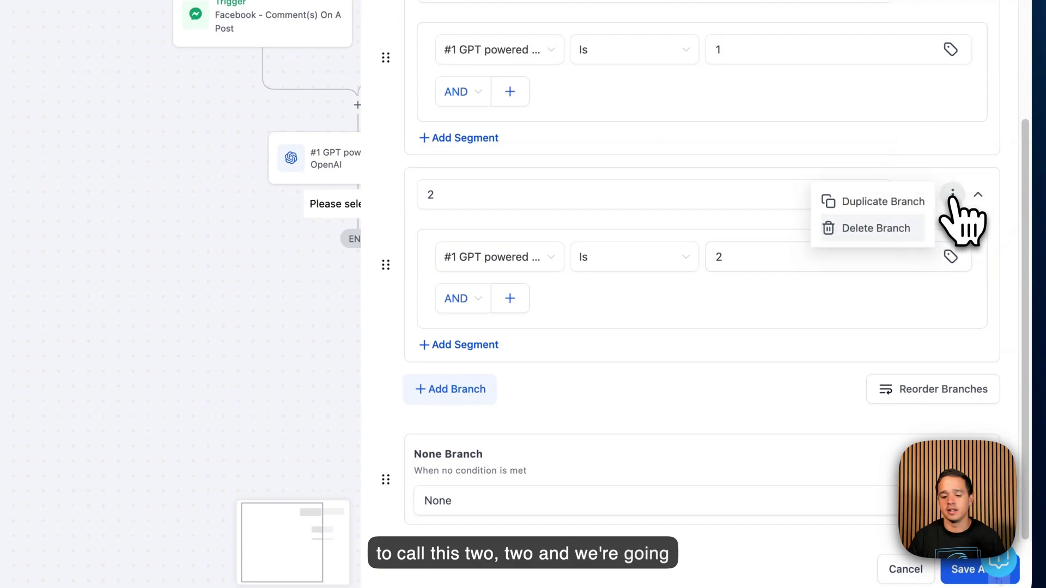
left_click(893, 201)
triple_click(563, 399)
type("4")
key("BackSpace")
type("3")
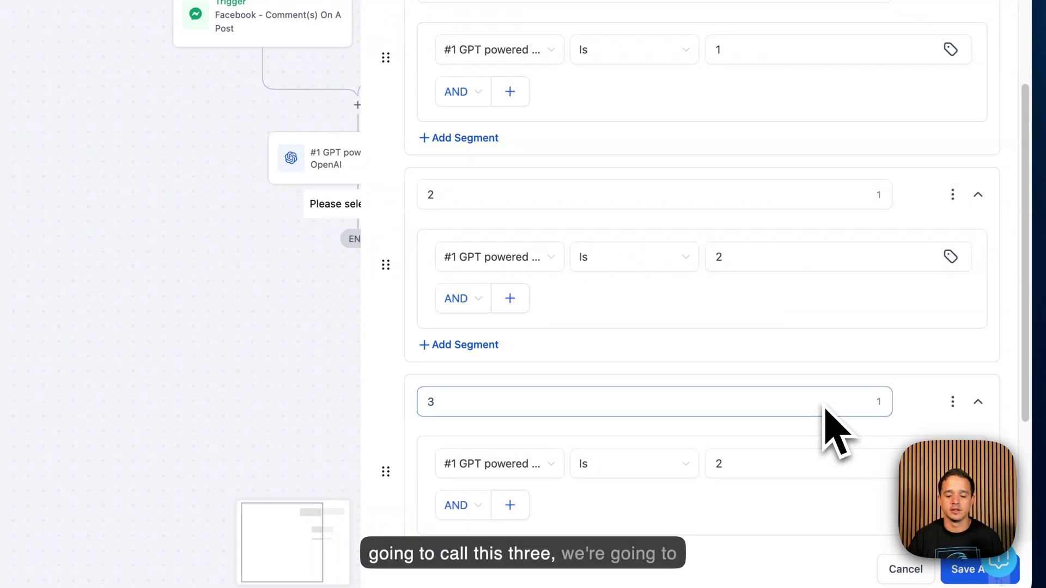
left_click(771, 472)
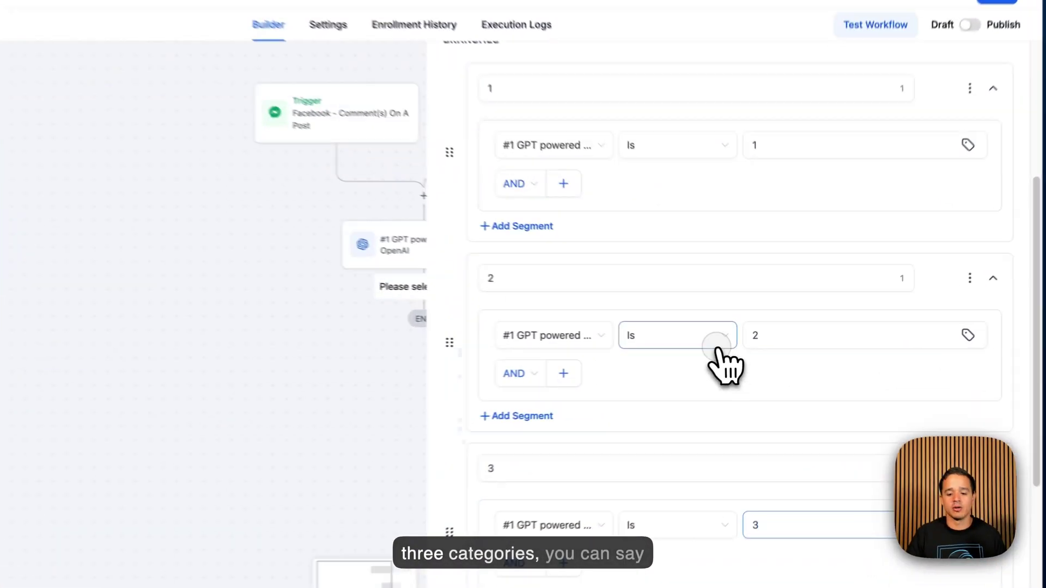
- Switch the condition operator to Contains in all three branches of the Category condition
left_click(732, 343)
left_click(682, 417)
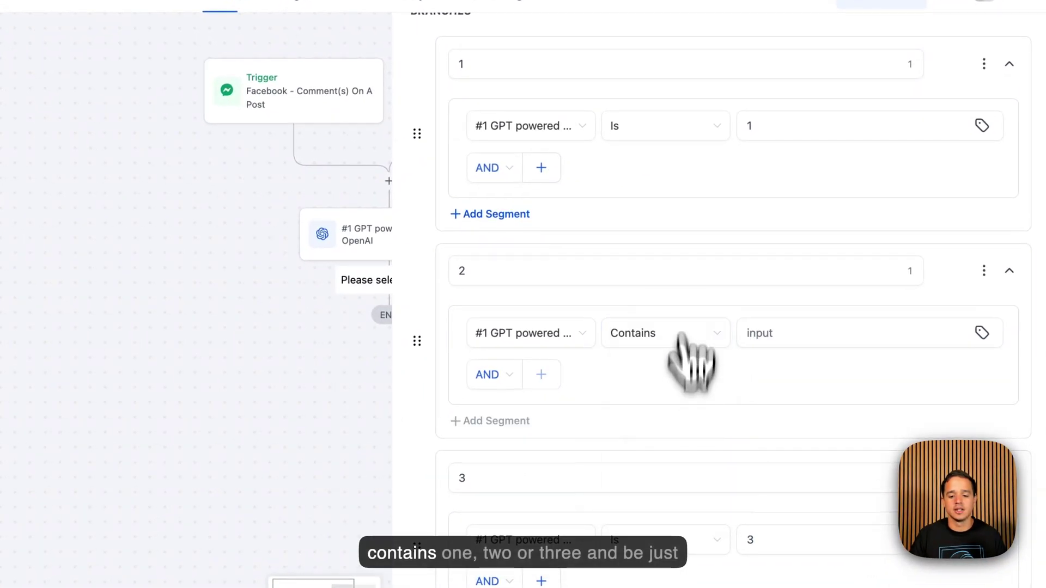
left_click(692, 137)
left_click(677, 210)
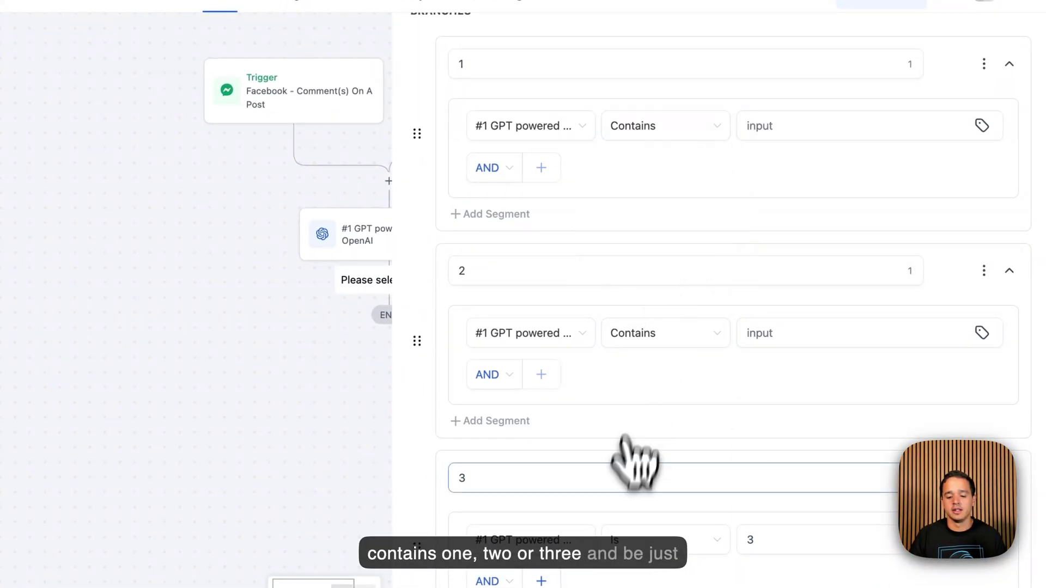
left_click(631, 543)
left_click(642, 331)
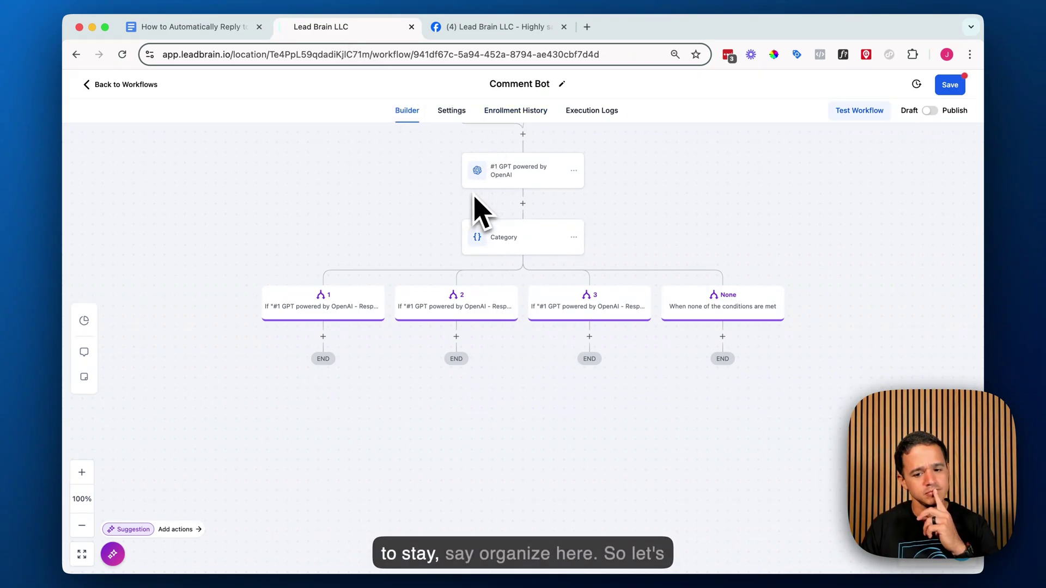
- Rename the GPT action above the Category condition to Comment Analysis and save the action
left_click(499, 169)
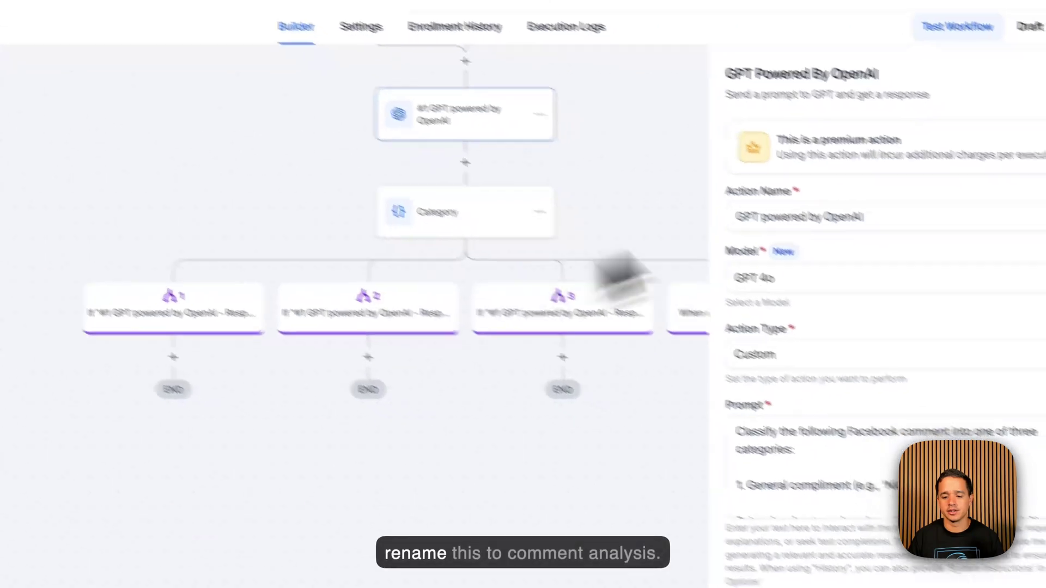
triple_click(817, 217)
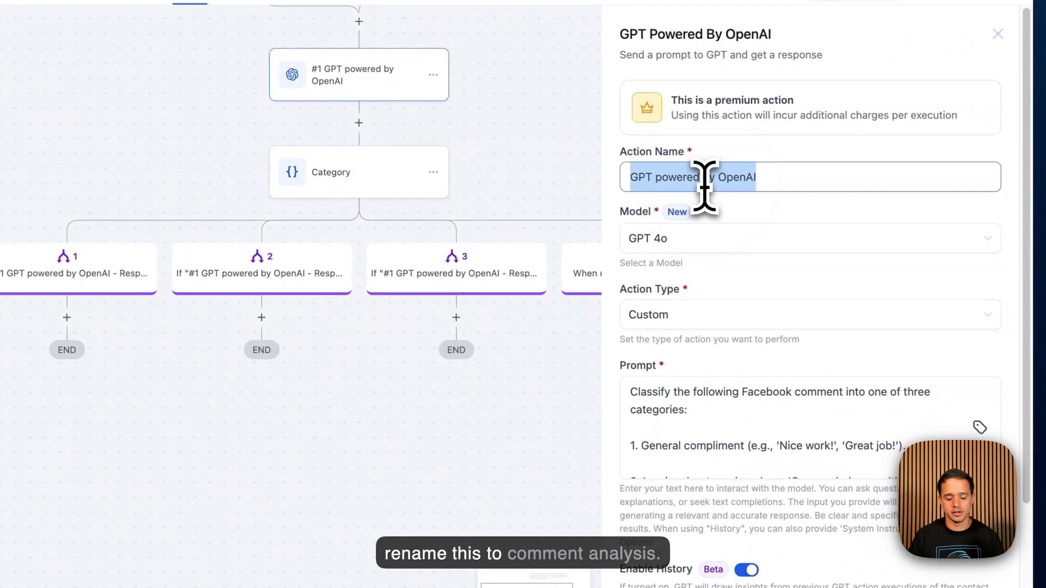
type("Comment Analysis")
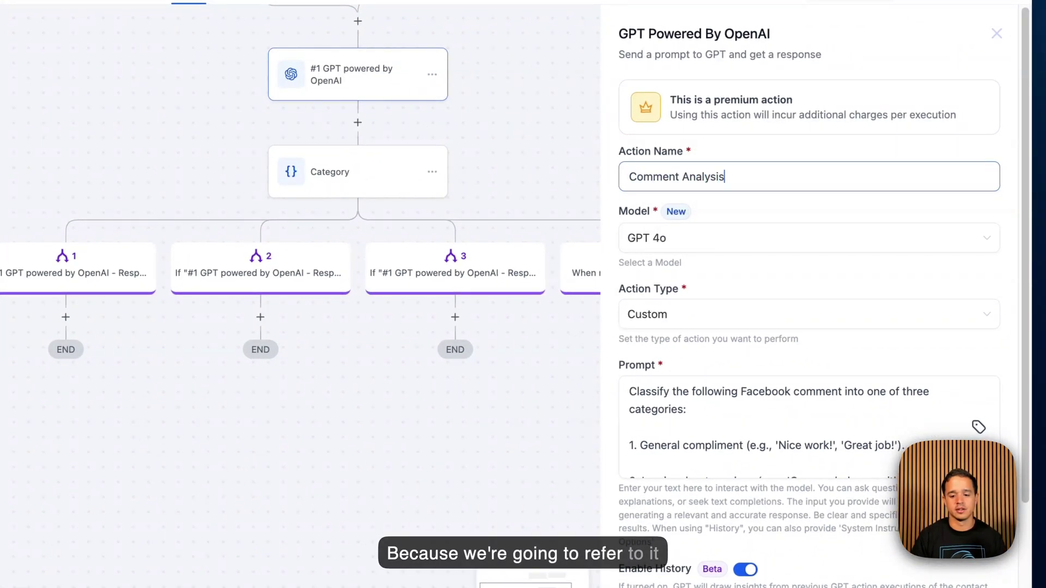
left_click(955, 569)
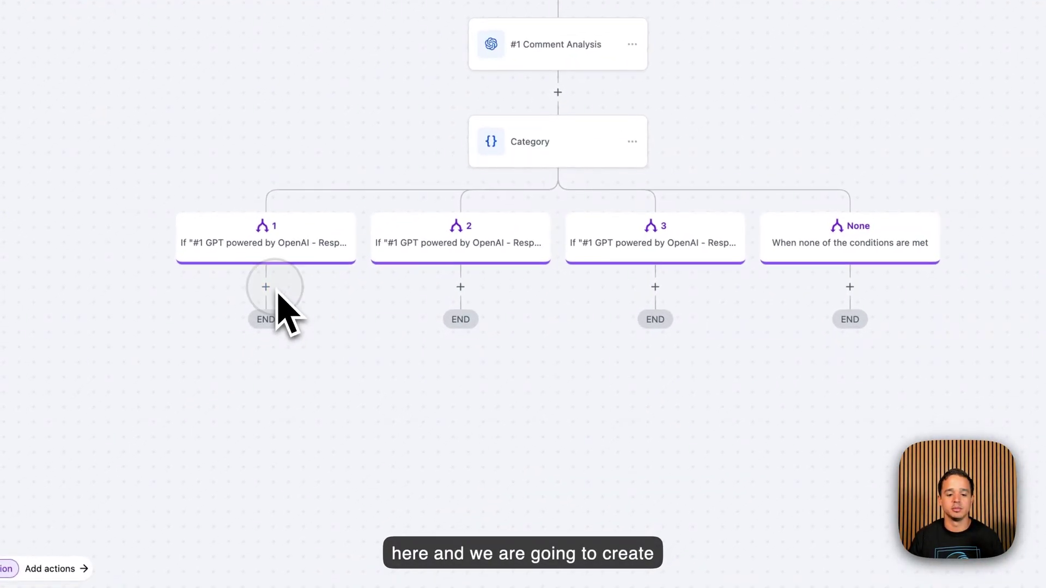
- Add a GPT Powered By OpenAI action under branch 1 and paste the prompt for a Facebook comment response of no more than 30 words
left_click(66, 485)
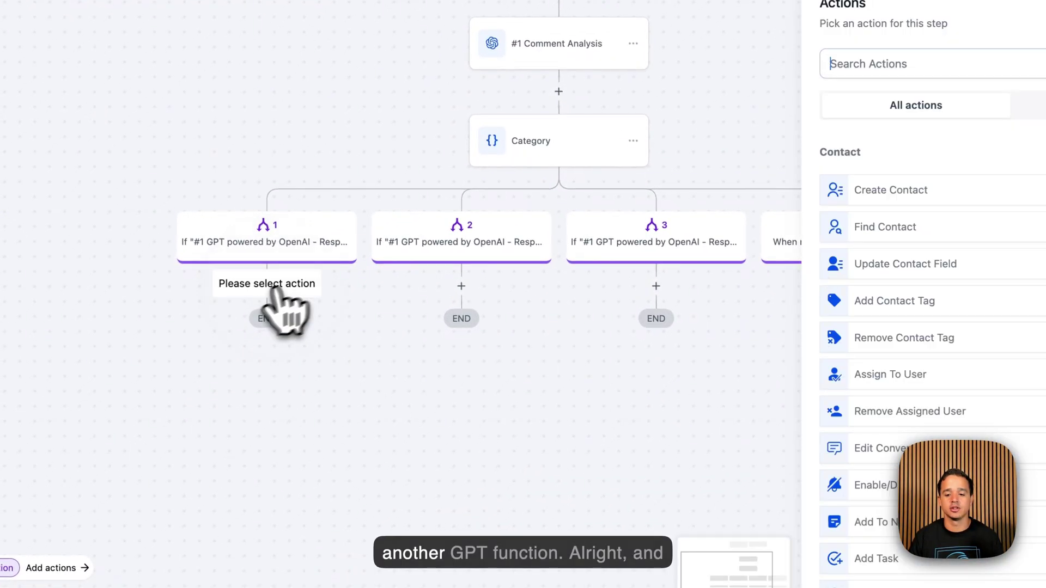
type("gpt")
left_click(945, 175)
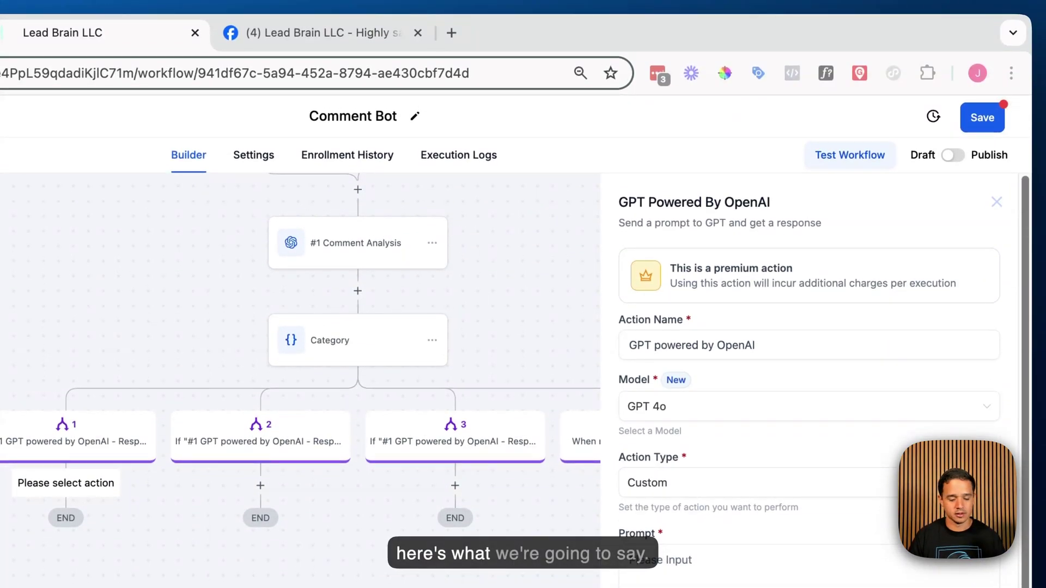
type("Formulate an appropriate response to the following comment: {{fb_comment_on_post.fb.body}}.  The response should be no more than 30 words in length. It should appear sincere and personalized. Your response should only include the comment response and no other information.")
- Locate the Comment body custom value under Facebook - Comment(s) On A Post and review the wording of the response prompt
scroll(741, 572, "up", 1)
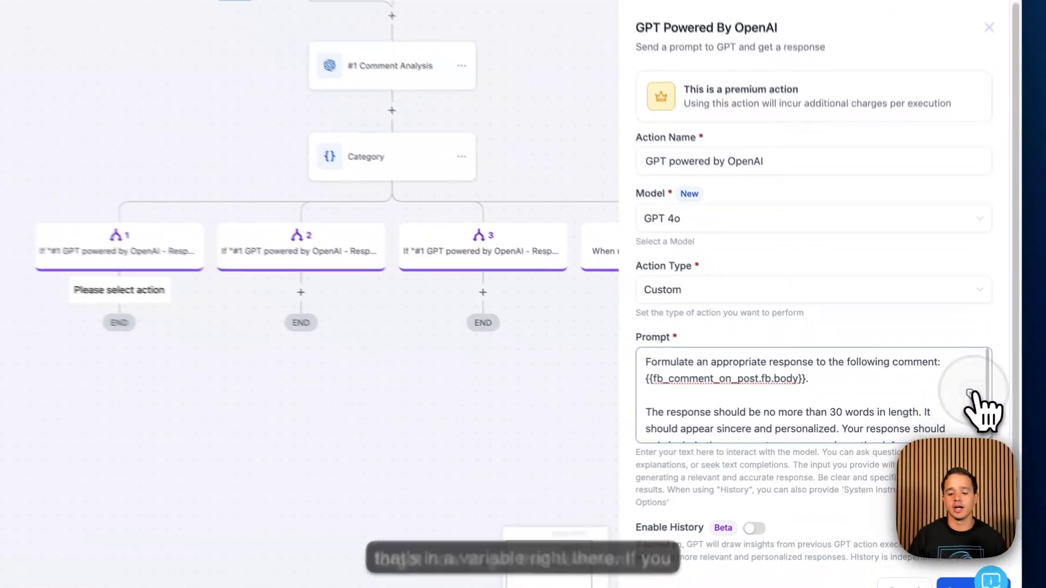
left_click(947, 412)
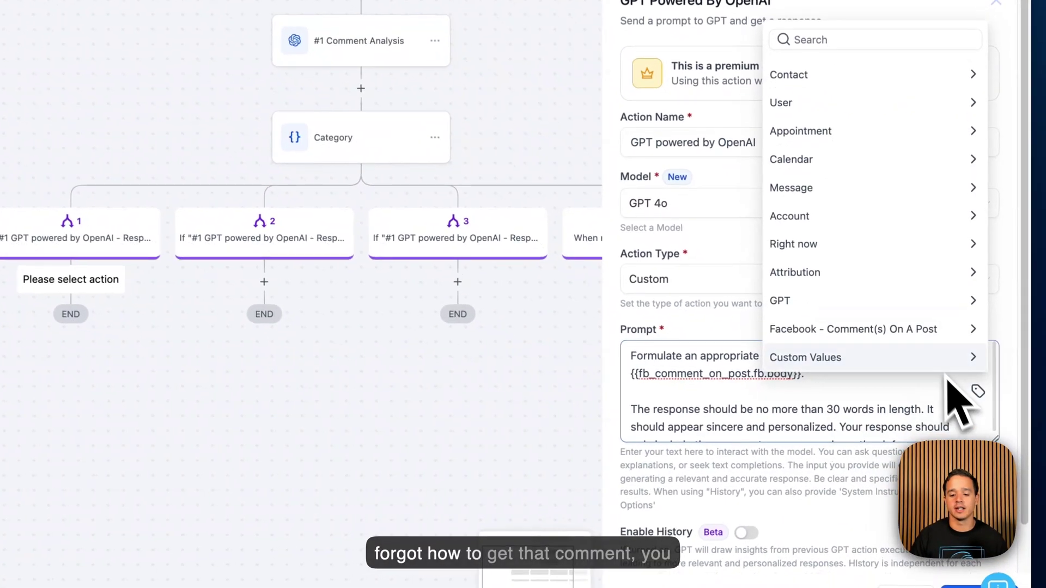
left_click(938, 332)
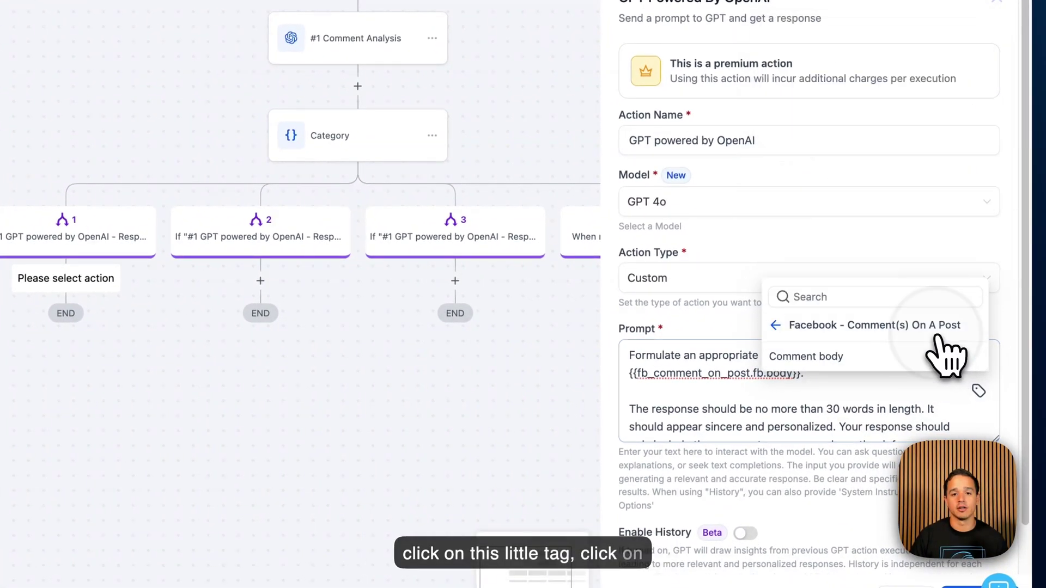
left_click(841, 356)
scroll(784, 420, "down", 1)
scroll(787, 416, "up", 1)
scroll(783, 422, "down", 1)
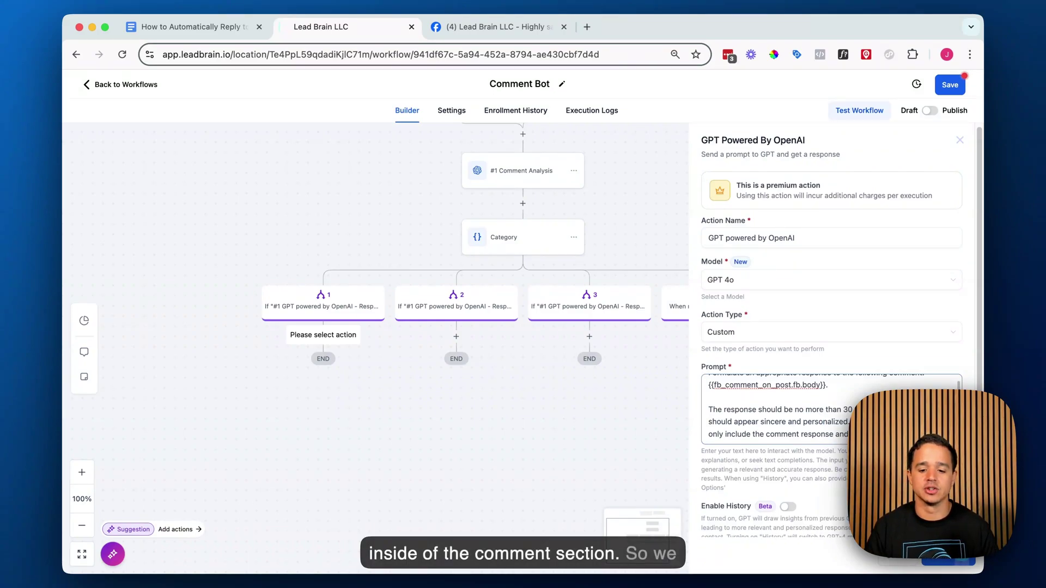
scroll(789, 500, "down", 1)
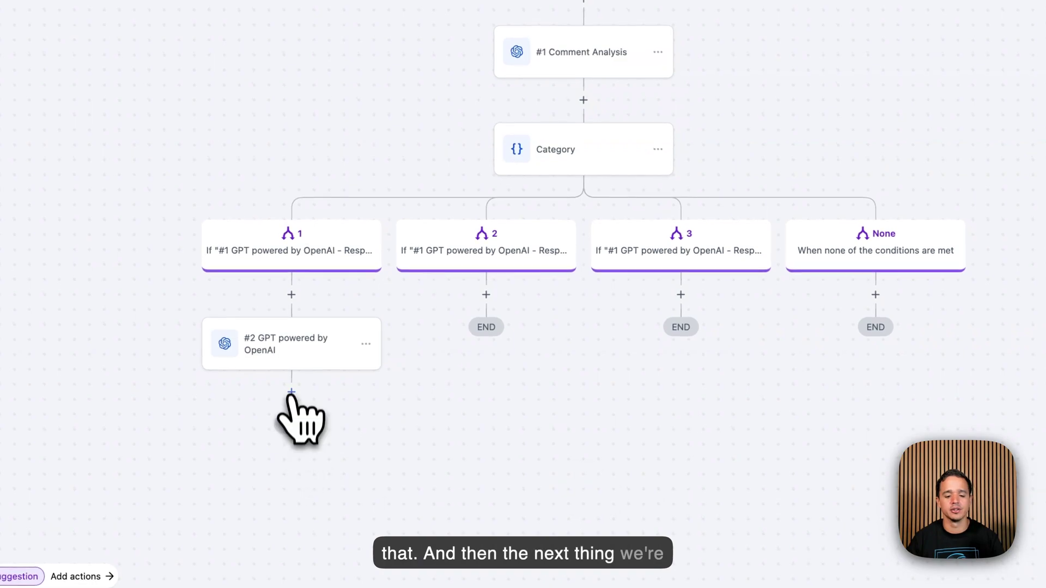
left_click(291, 393)
left_click(681, 161)
type("comment")
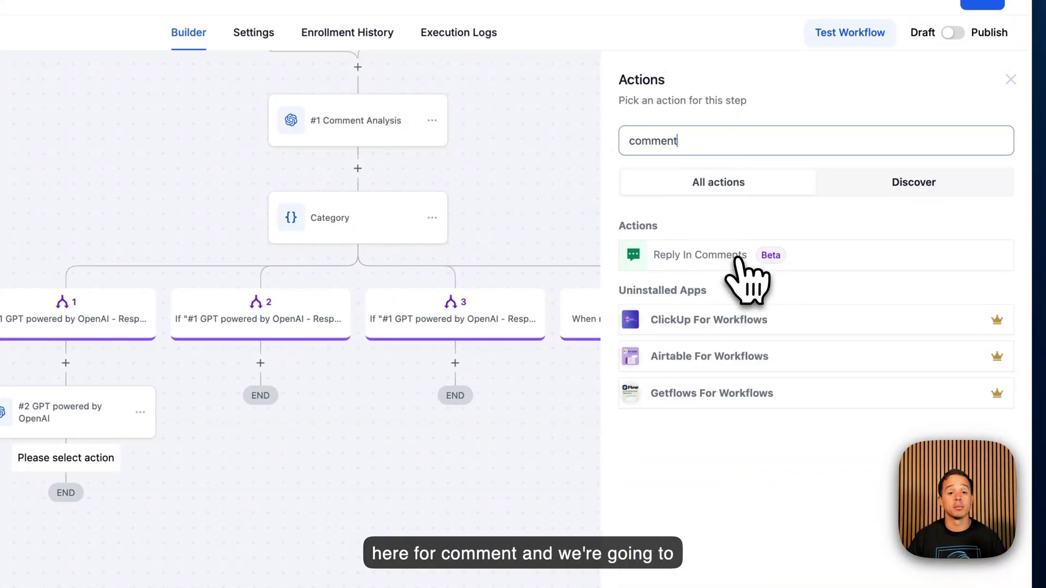
left_click(739, 257)
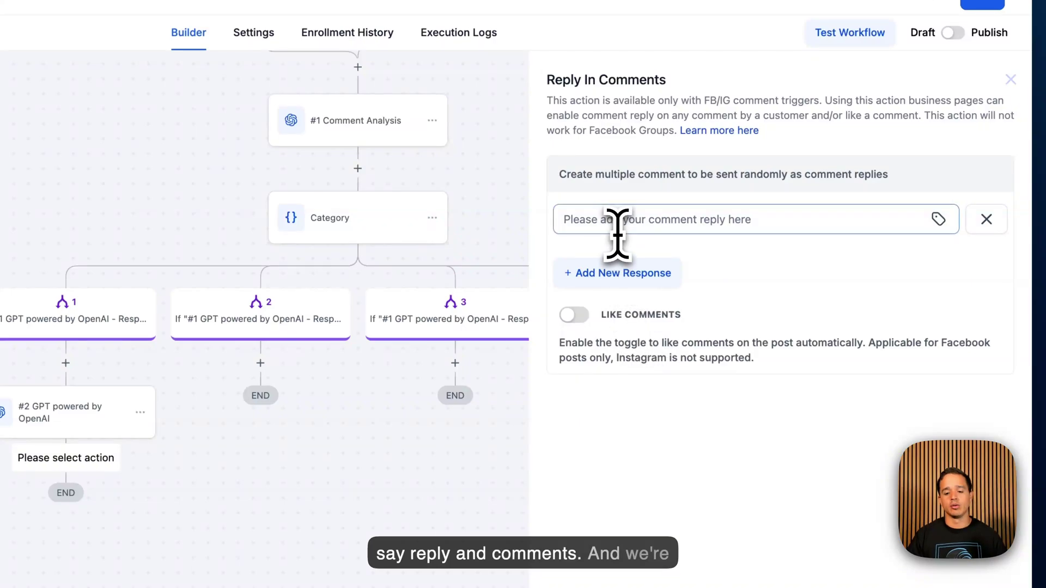
left_click(938, 218)
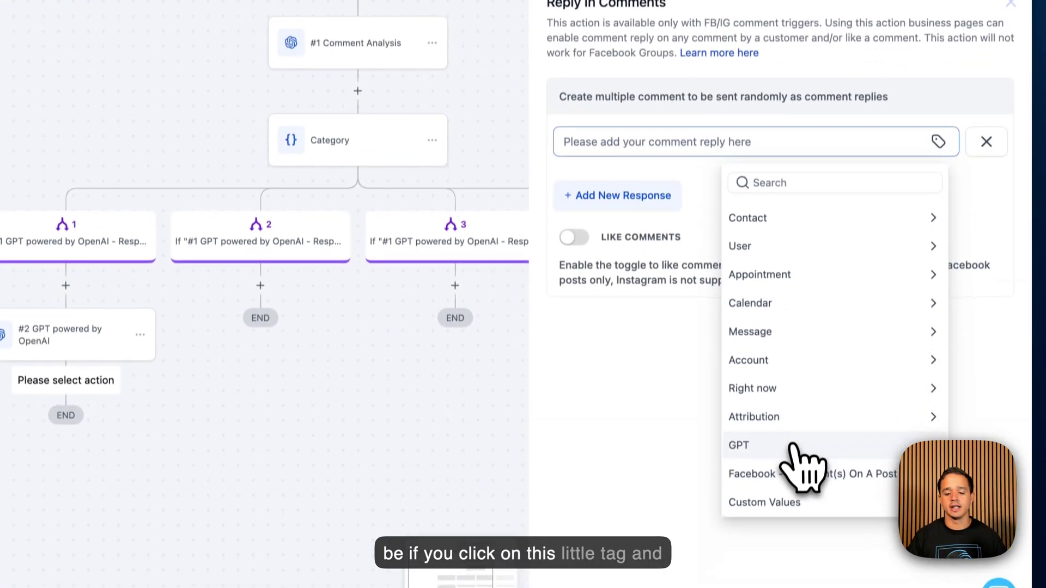
left_click(800, 431)
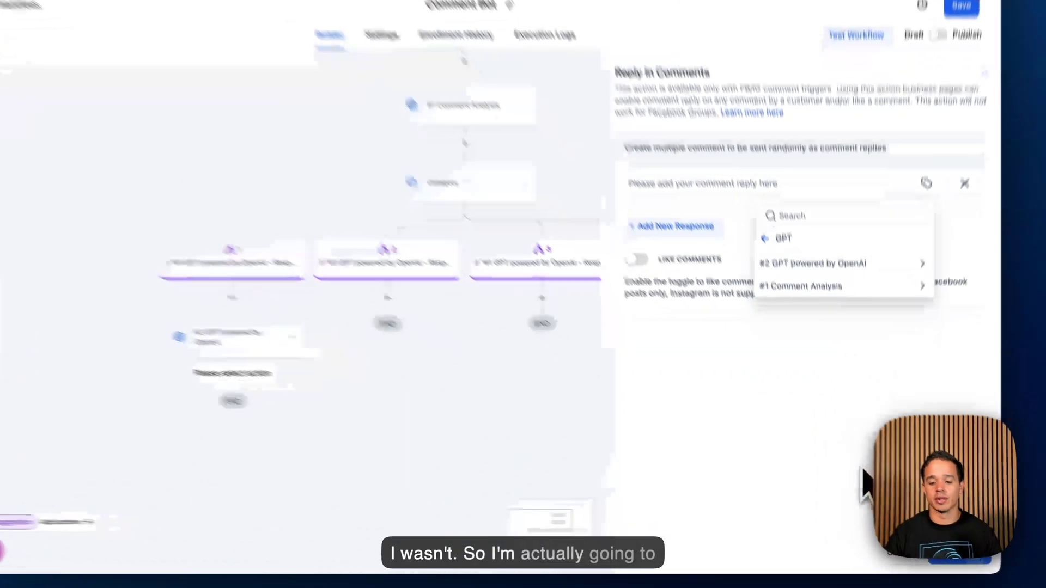
left_click(893, 539)
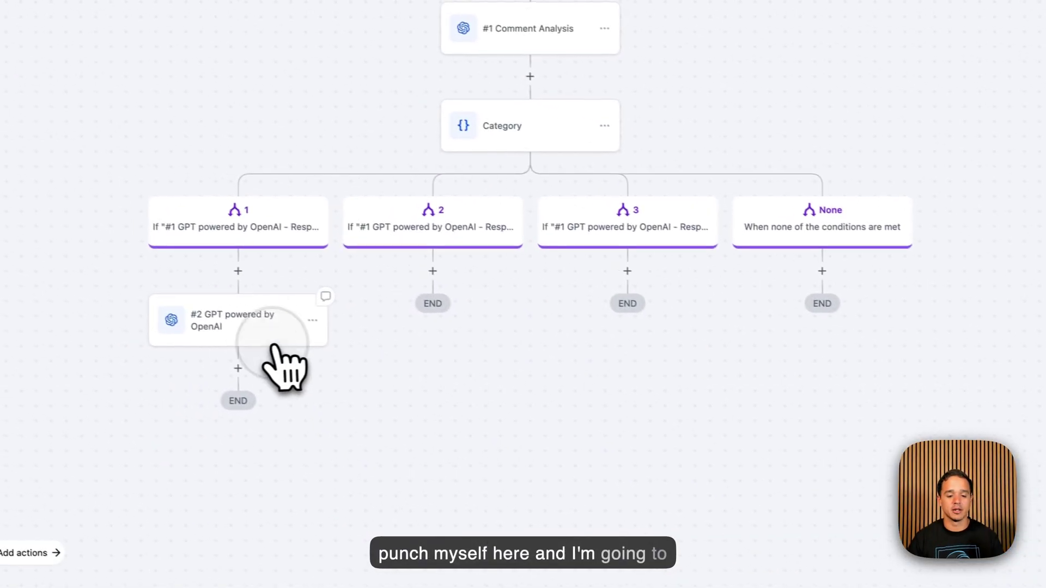
- Rename the GPT action under branch 1 to Comment Response and save the action
left_click(109, 289)
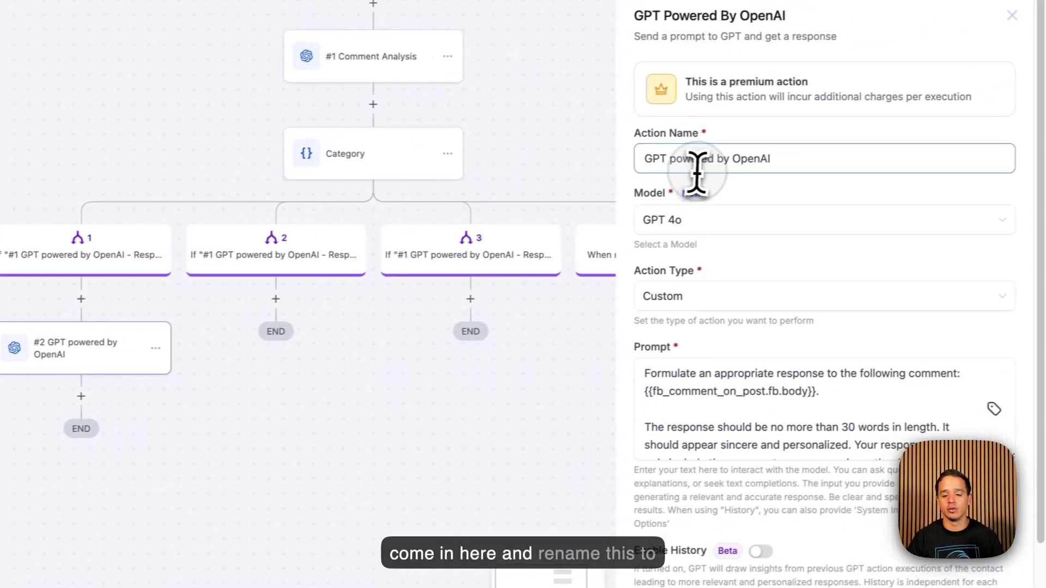
triple_click(697, 171)
type("Comment Response")
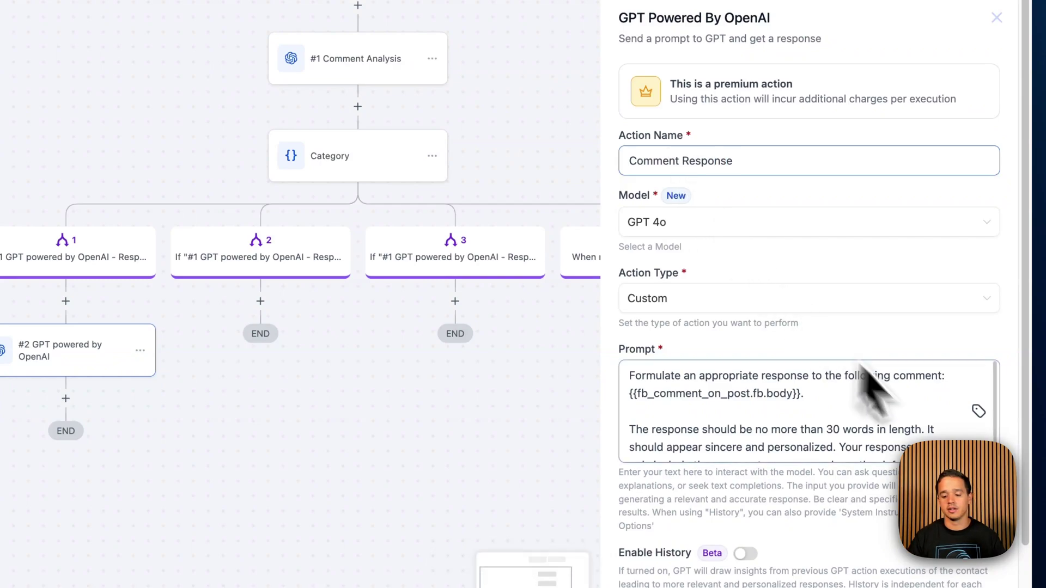
left_click(969, 566)
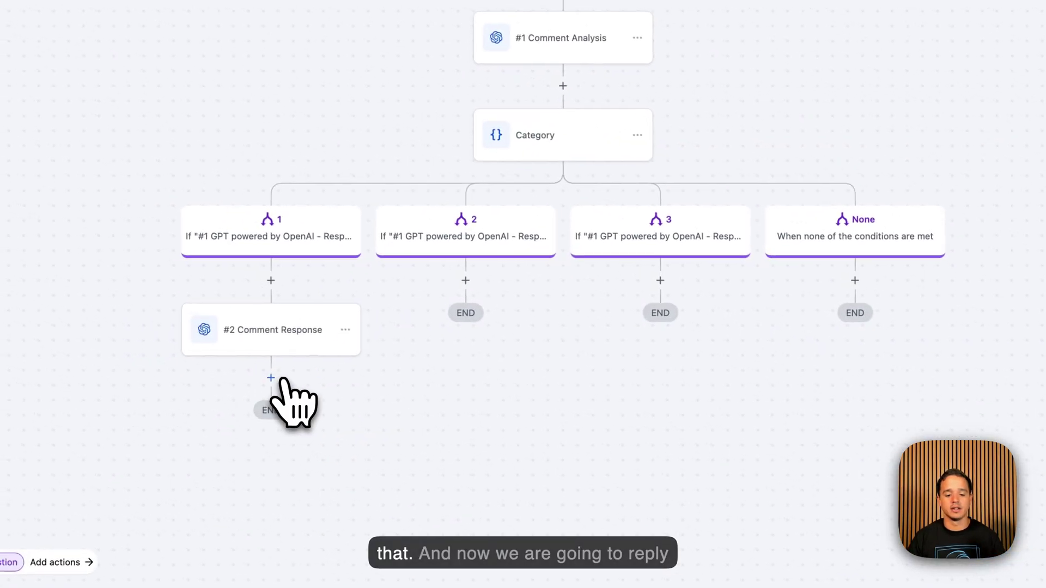
- Add a Reply In Comments action after Comment Response, using the #2 Comment Response GPT Response value as the reply with Like Comments enabled, and save it
left_click(248, 372)
type("comment")
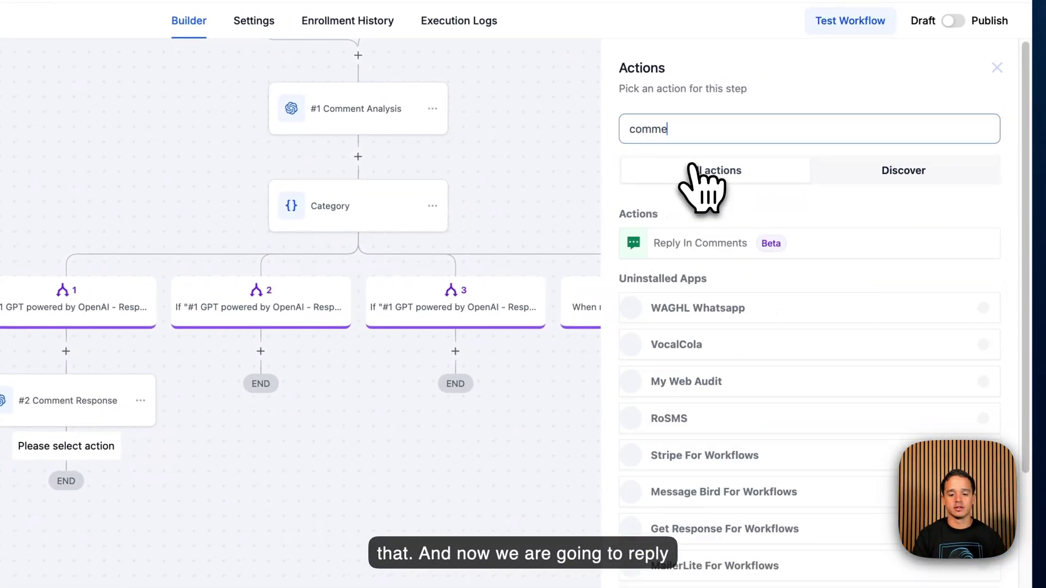
left_click(699, 240)
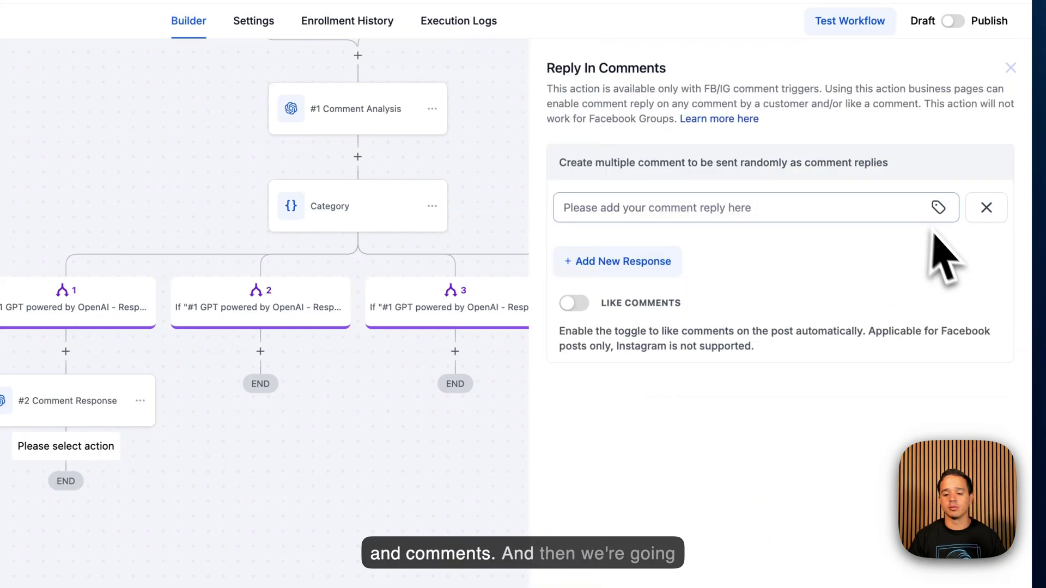
left_click(938, 207)
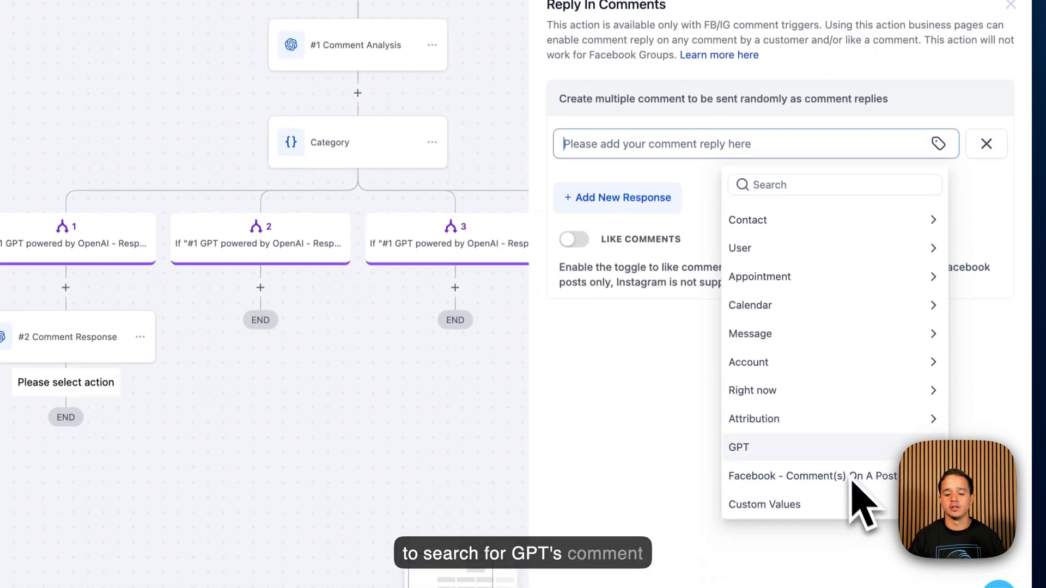
left_click(855, 503)
left_click(793, 236)
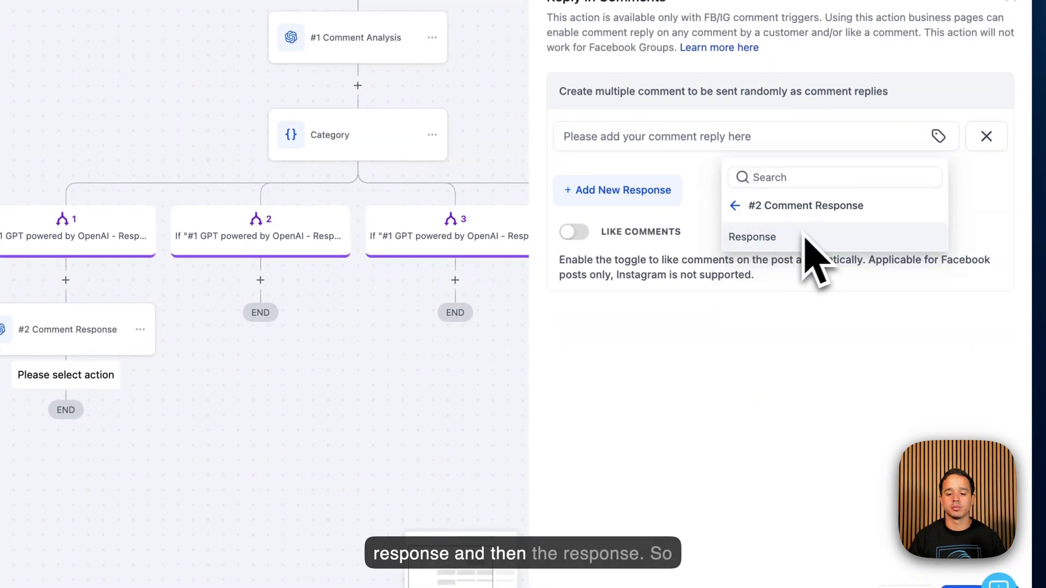
left_click(807, 238)
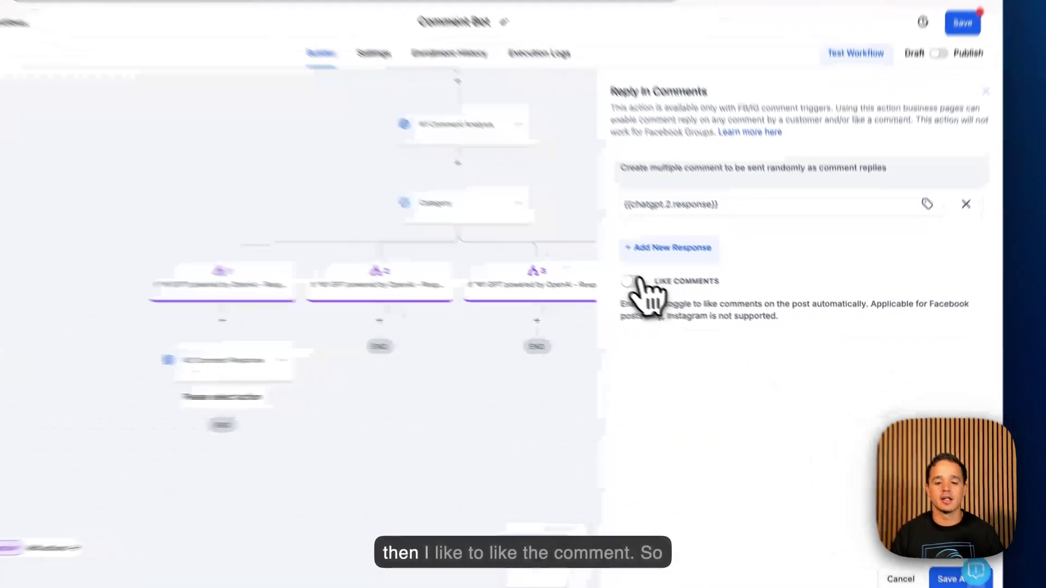
left_click(671, 303)
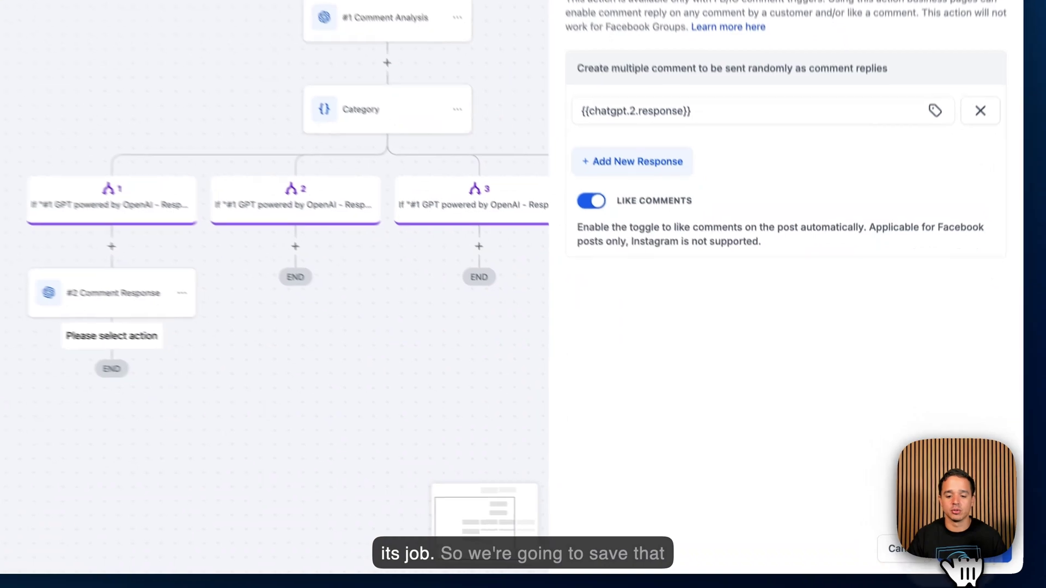
left_click(941, 563)
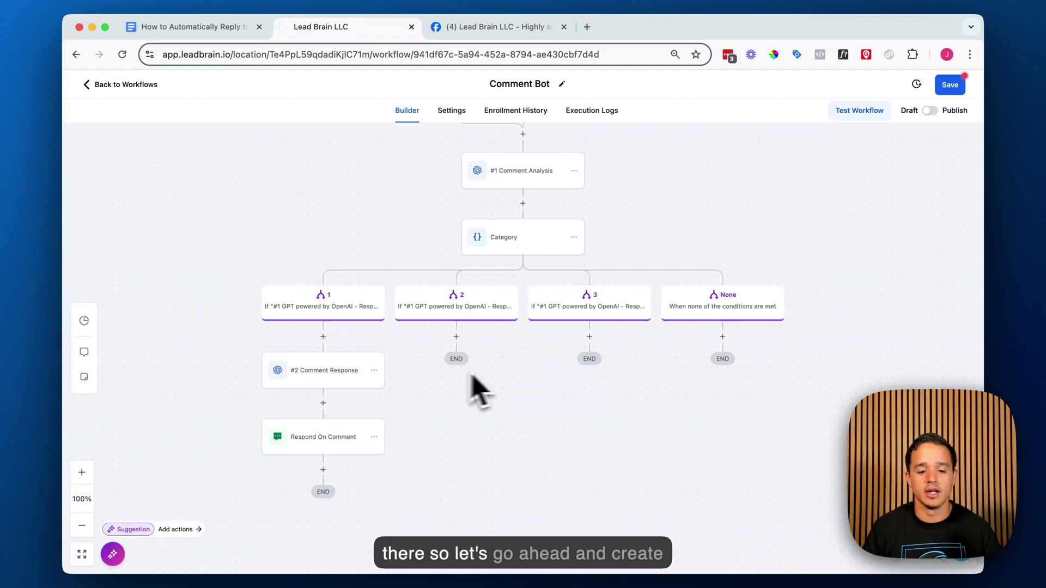
- Add a GPT Powered By OpenAI action named Message Reply under branch 2 and paste the prompt for friendly responses to service inquiries
left_click(456, 337)
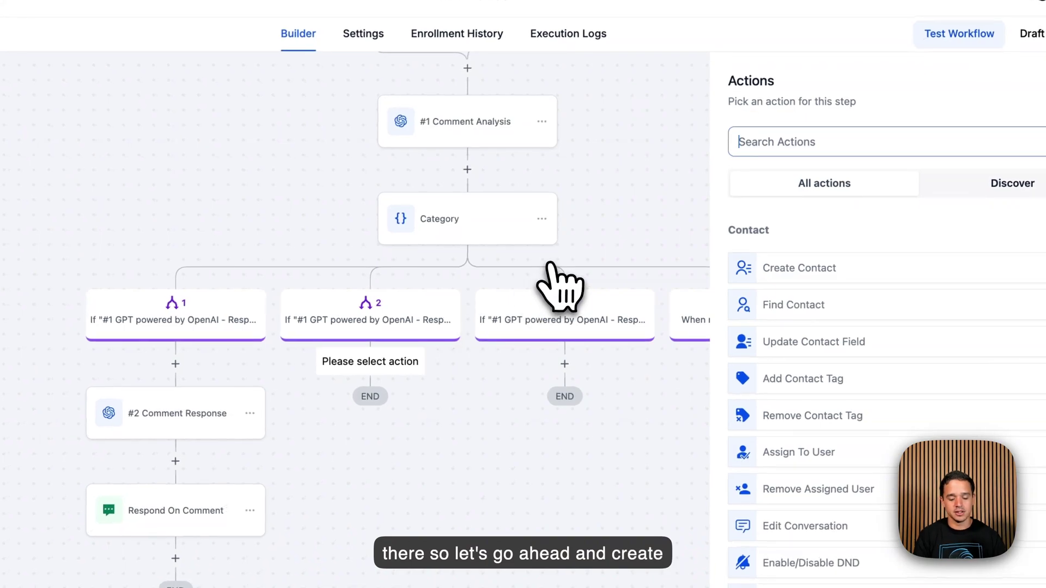
type("gpt")
left_click(743, 256)
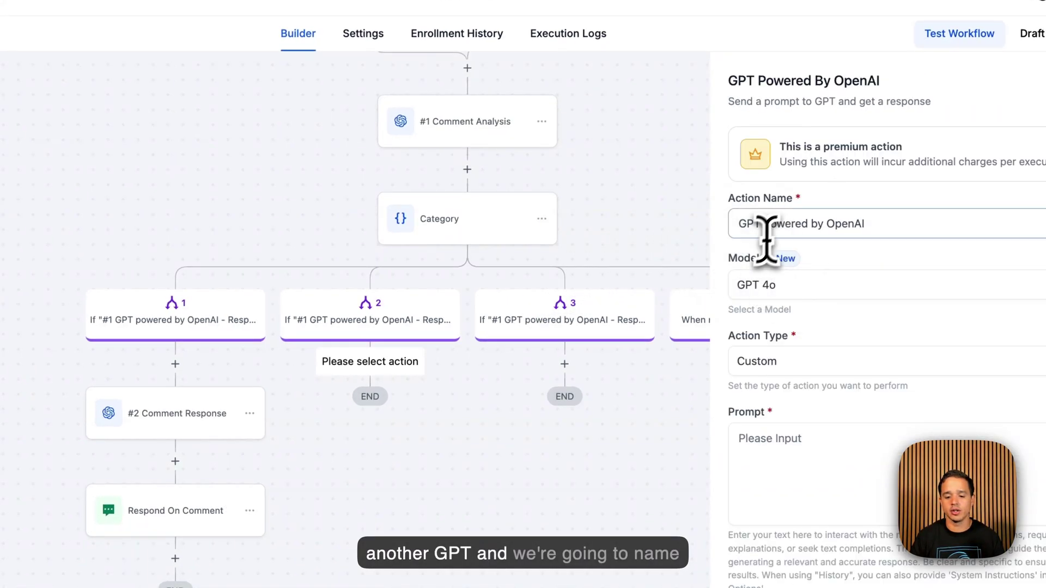
triple_click(782, 225)
type("Message Reply")
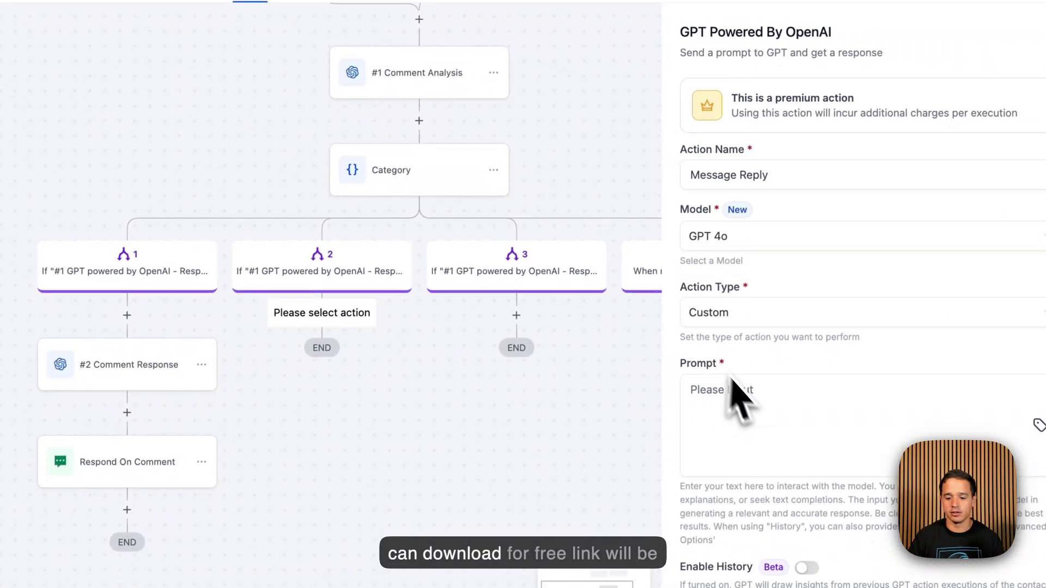
left_click(687, 581)
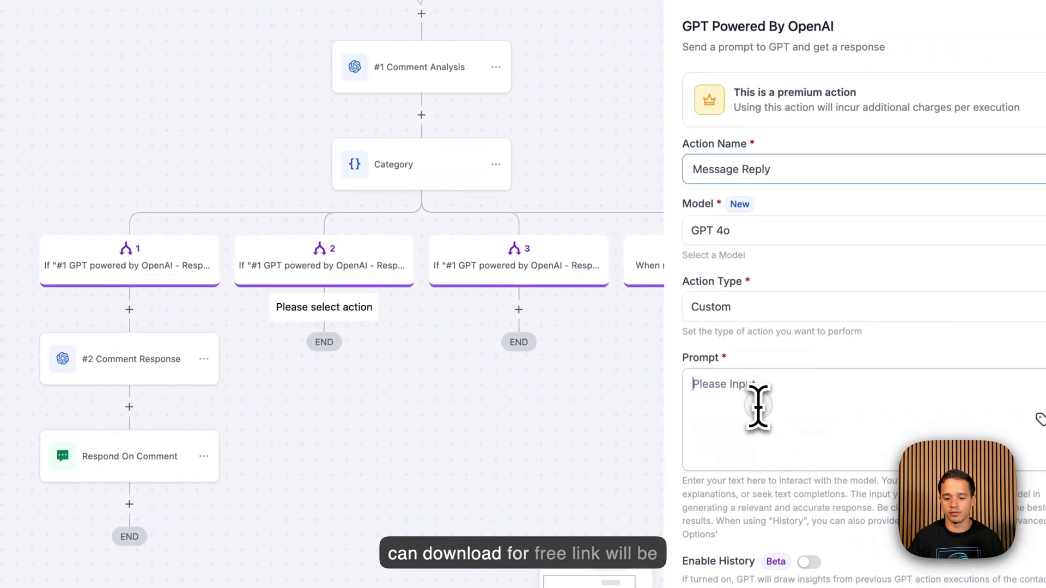
key("ctrl+v")
scroll(752, 405, "up", 5)
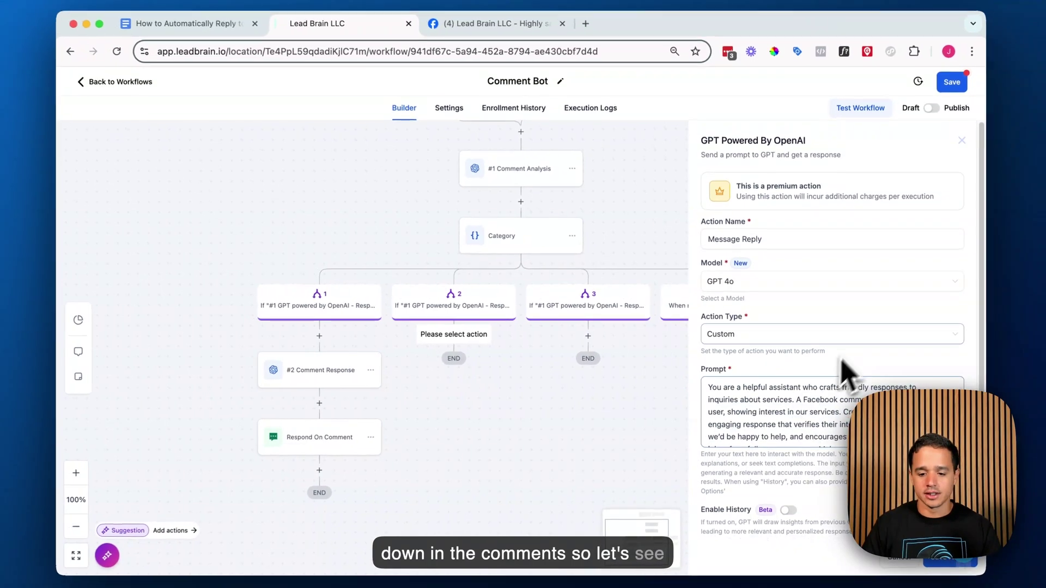
- Read through the Message Reply prompt to check its instructions on tone, delivery as a message and response format
scroll(850, 381, "down", 1)
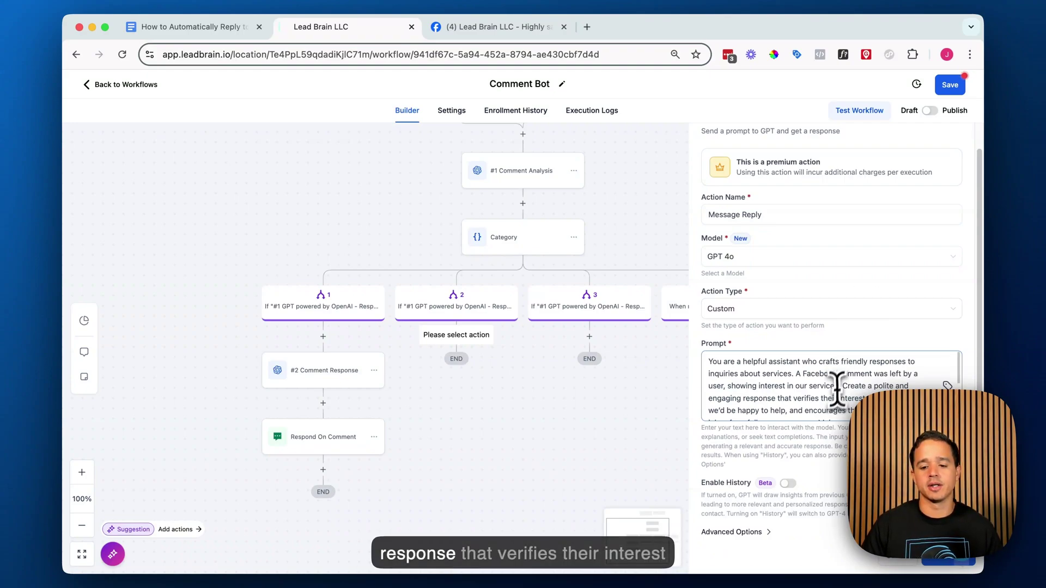
scroll(856, 390, "down", 1)
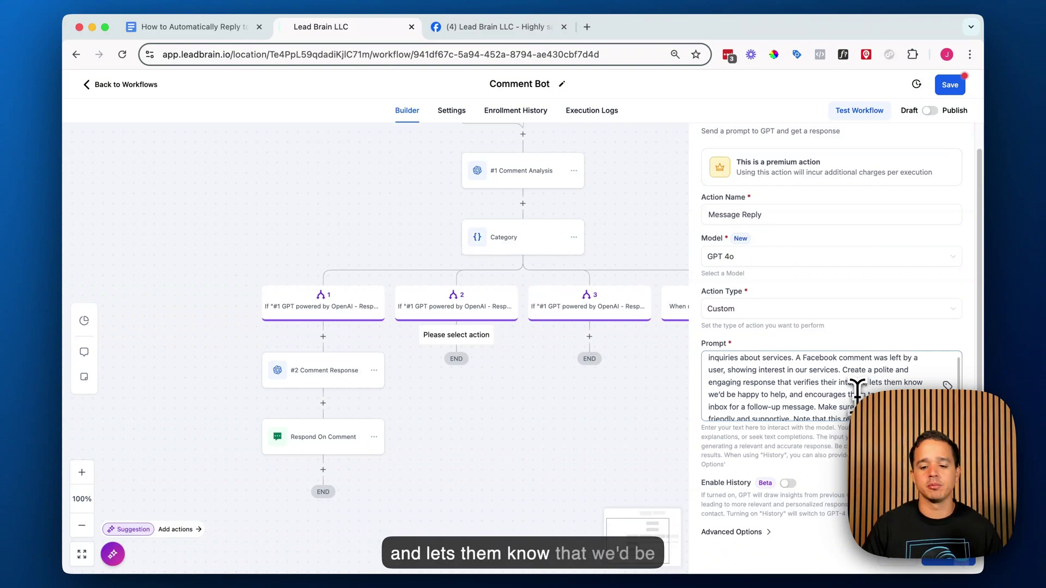
scroll(813, 392, "down", 1)
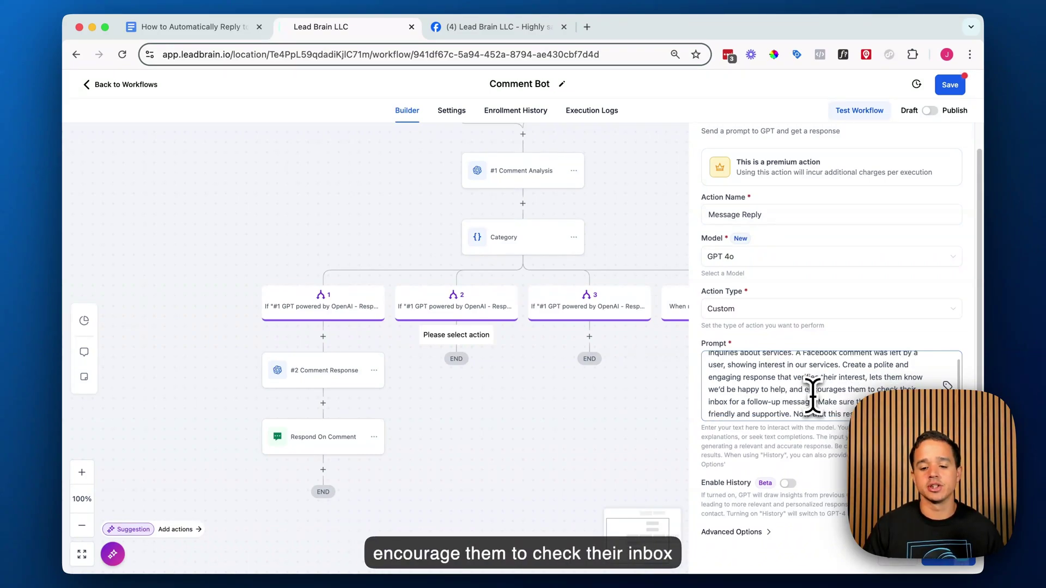
scroll(812, 398, "down", 3)
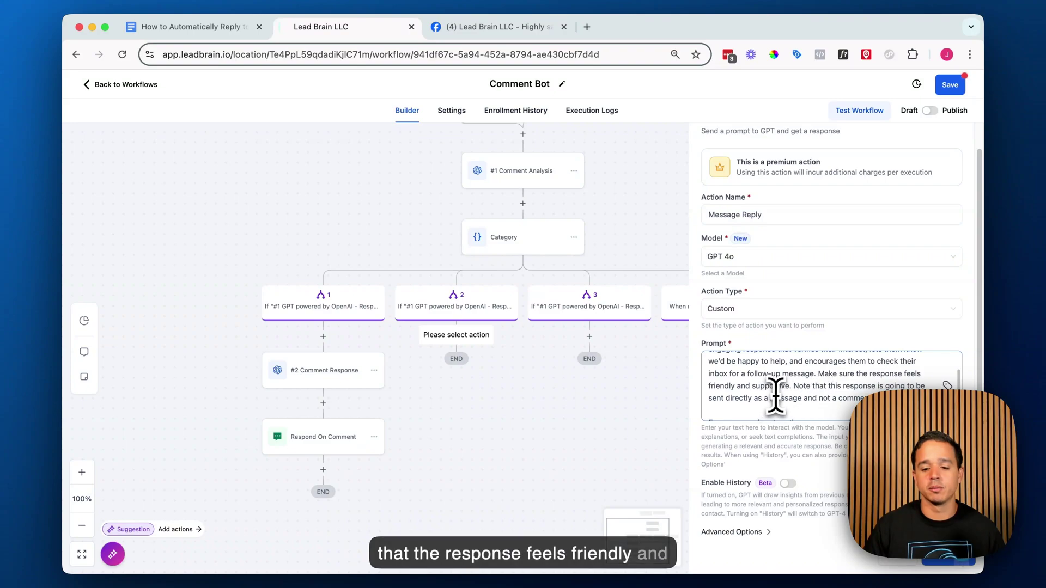
scroll(795, 388, "down", 2)
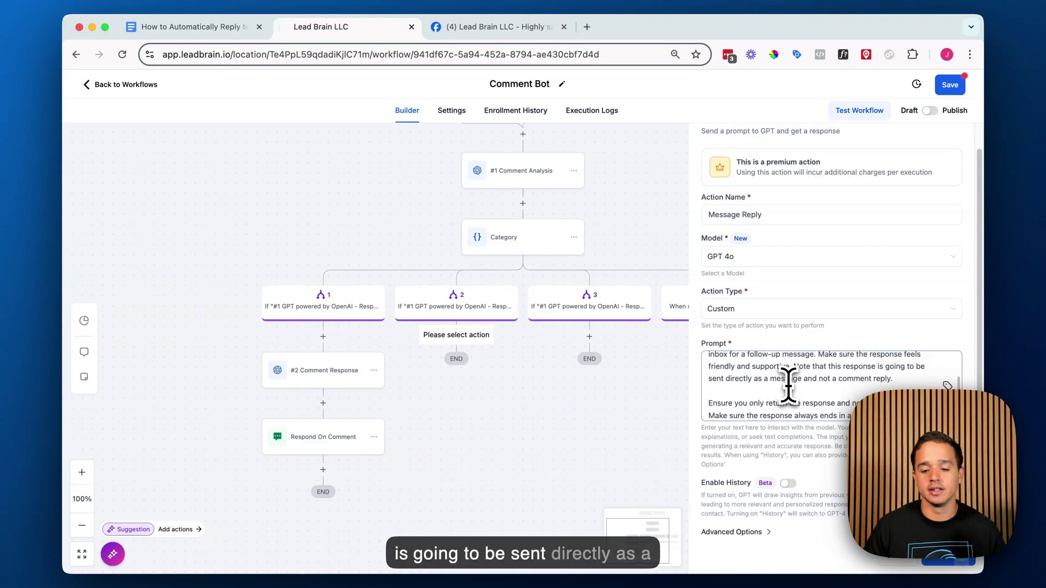
scroll(812, 384, "down", 1)
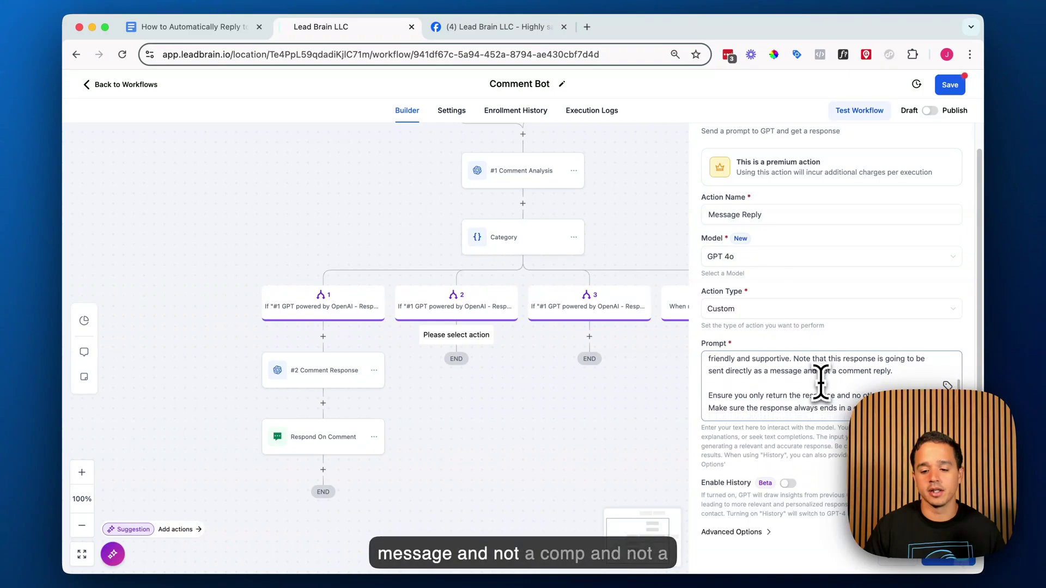
scroll(811, 386, "down", 1)
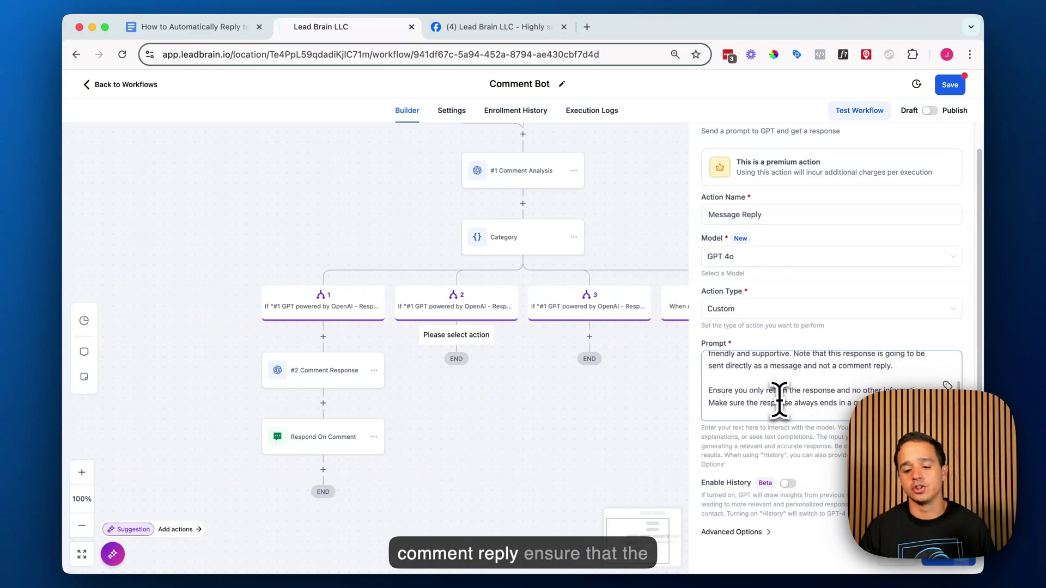
scroll(778, 400, "up", 5)
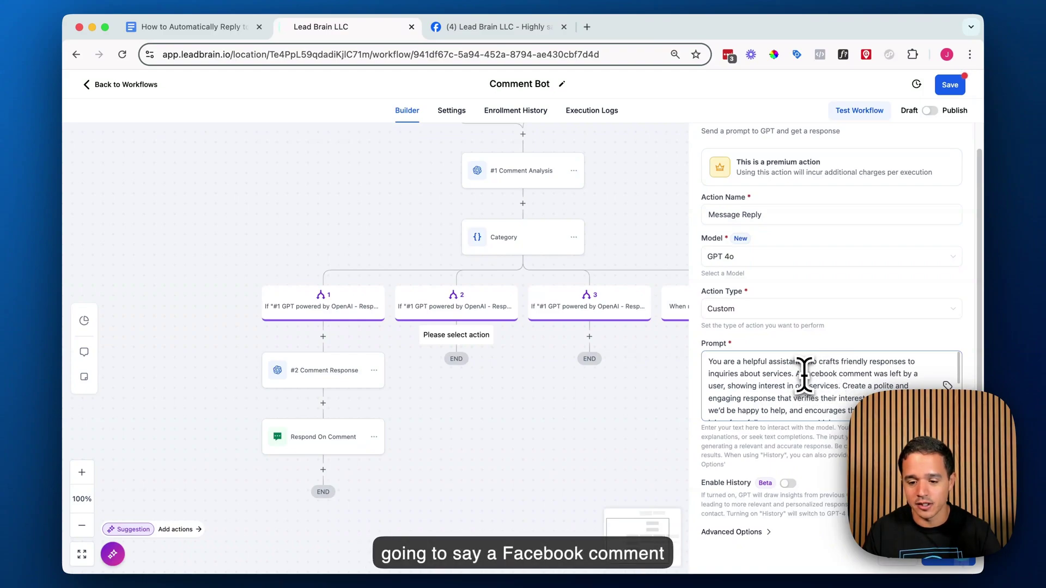
- Delete the wording "and encourages them to check their inbox for a follow-up message" from the Message Reply prompt, ending the sentence after "happy to help"
scroll(815, 378, "down", 2)
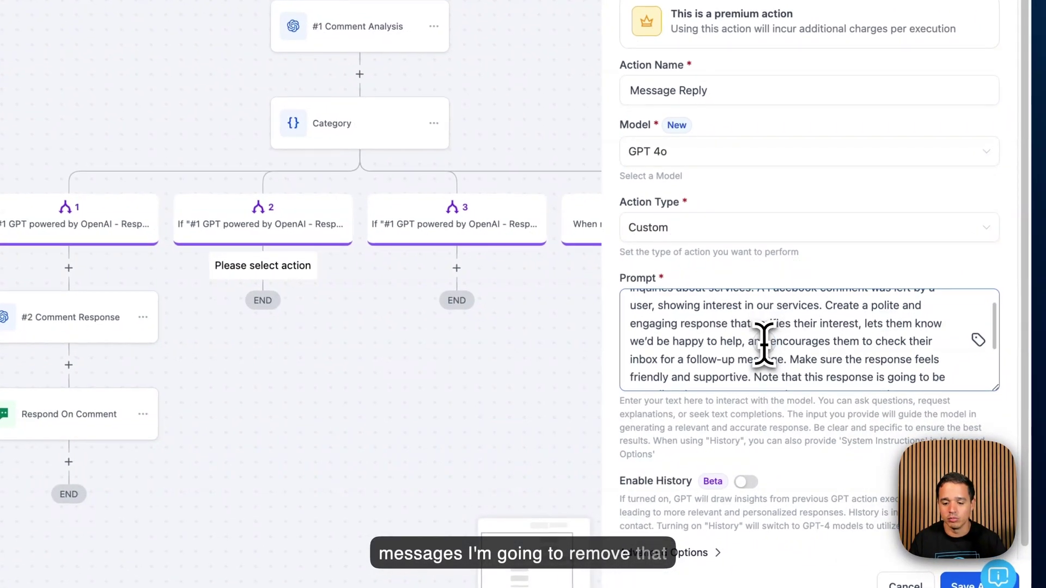
left_click_drag(802, 387, 811, 398)
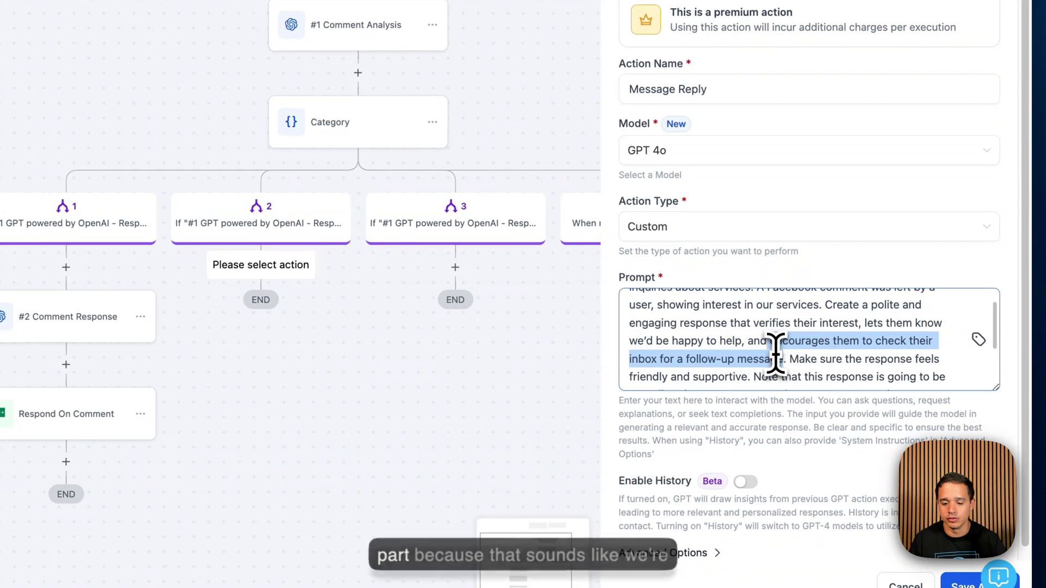
key("BackSpace")
key("BackSpace")
key("BackSpace")
key("BackSpace")
key("BackSpace")
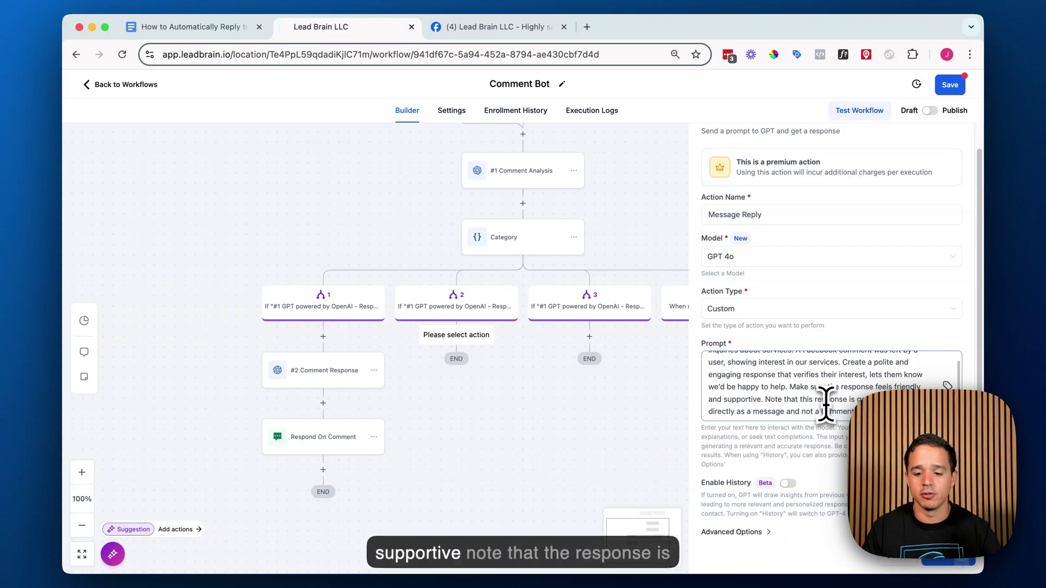
- Review the end of the Message Reply prompt, including the closing-question instruction and the Comment line with the Facebook comment body value
scroll(826, 403, "down", 5)
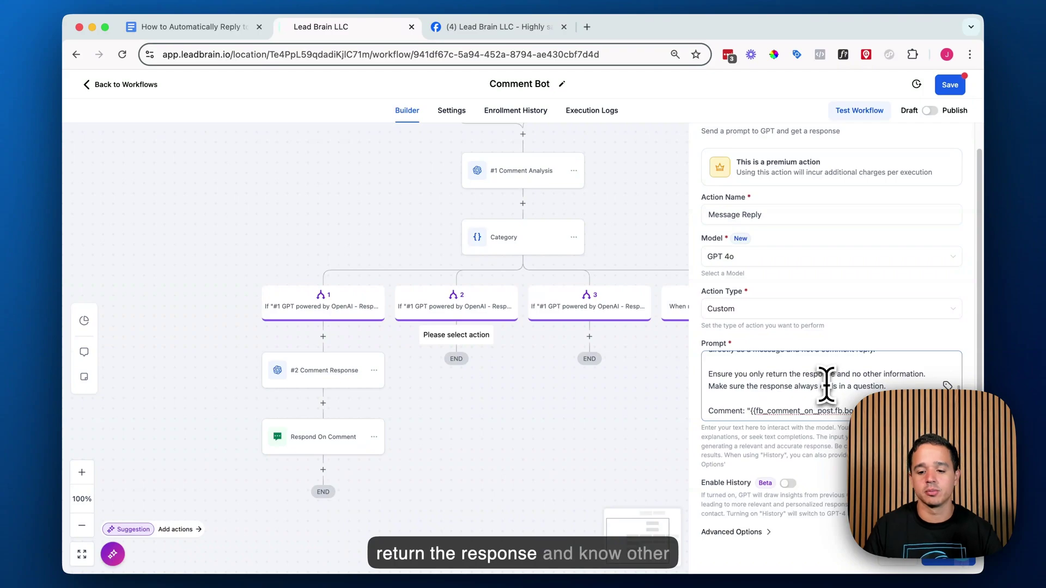
scroll(795, 395, "down", 1)
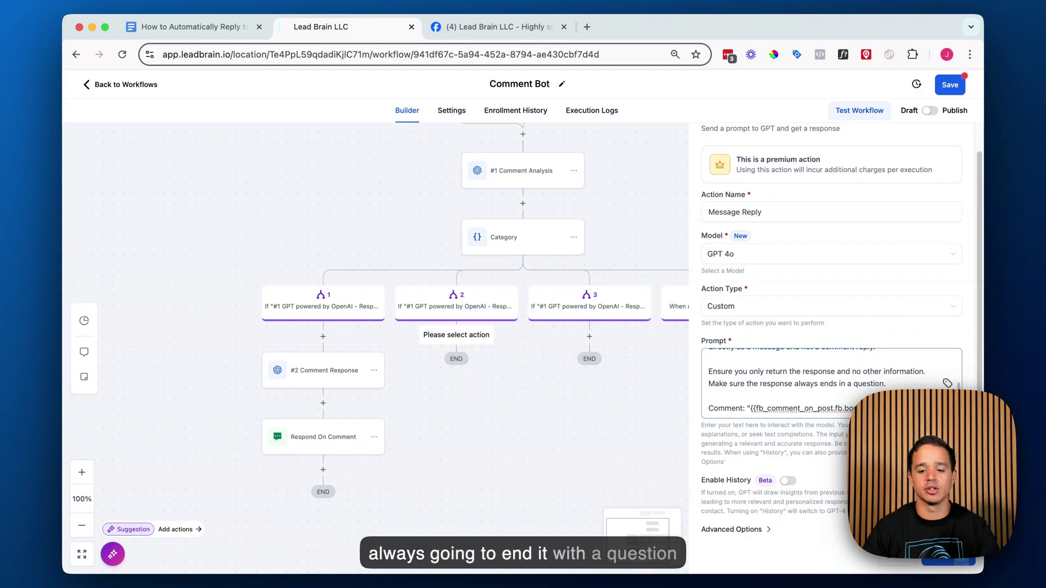
scroll(832, 327, "down", 1)
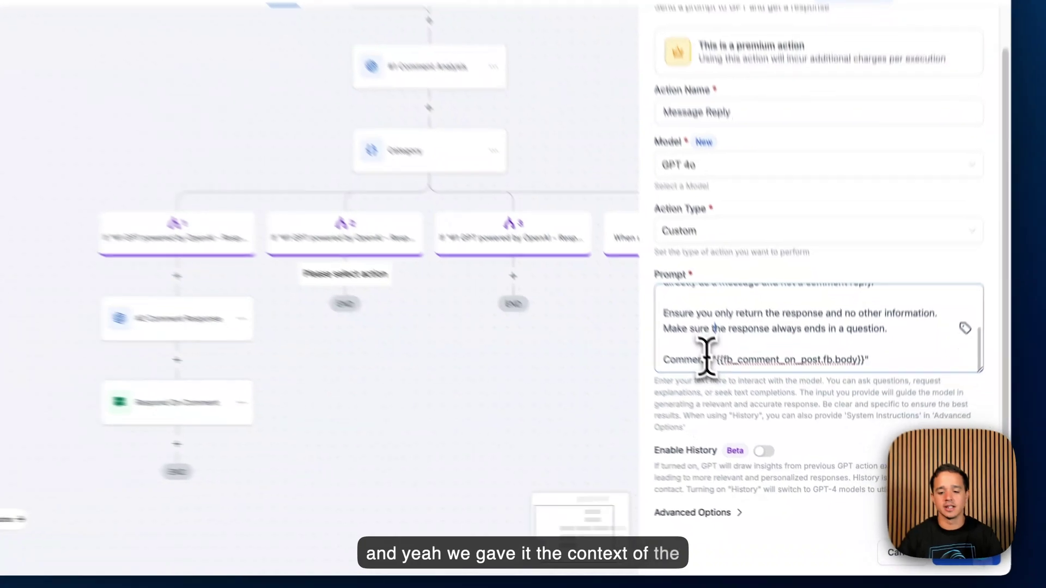
triple_click(742, 402)
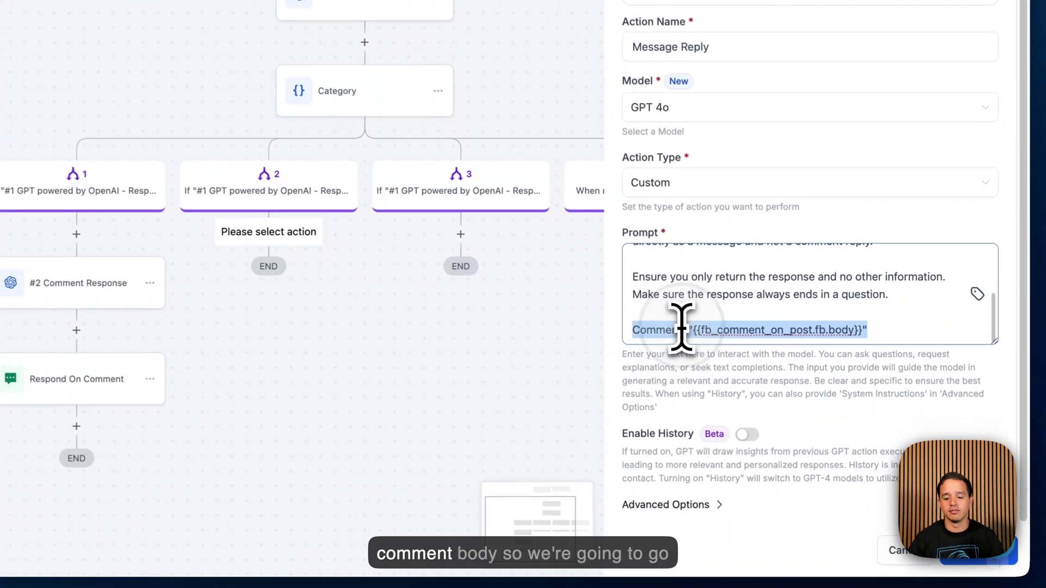
- Save the Message Reply action and add a Facebook Interactive Messenger action directly below it in branch 2
left_click(975, 555)
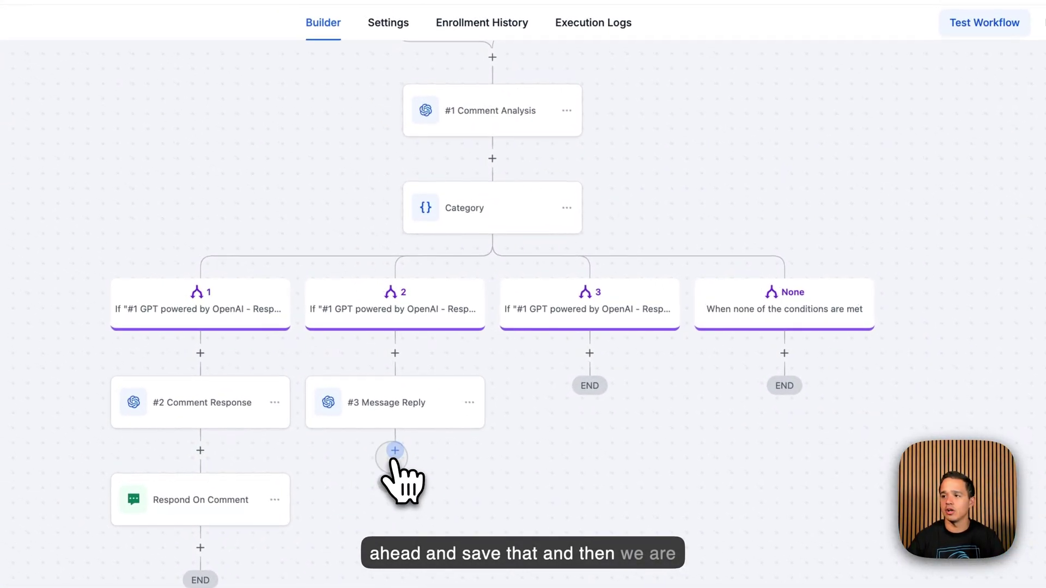
left_click(371, 440)
left_click(708, 188)
type("inter")
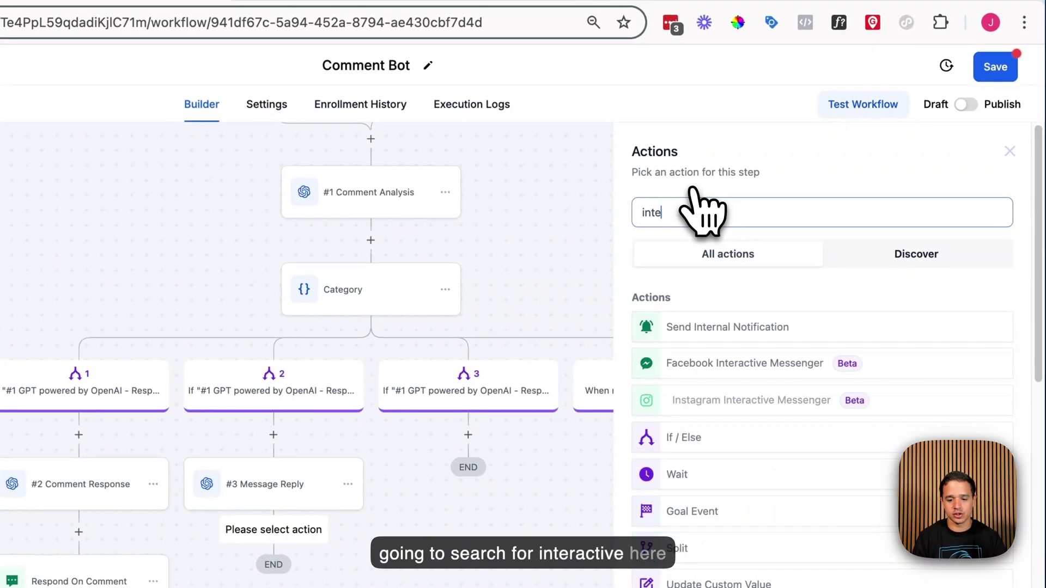
left_click(747, 363)
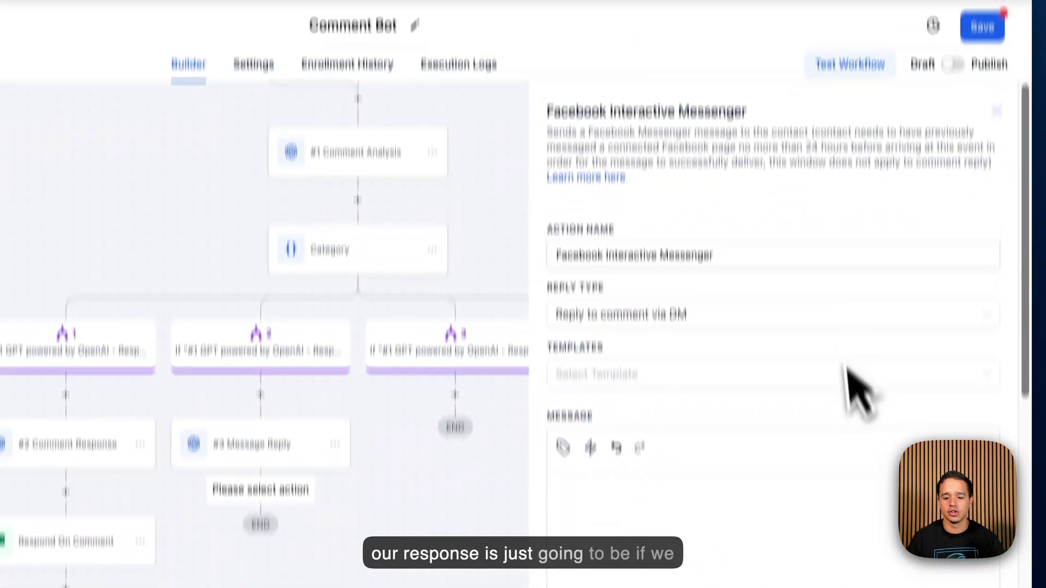
- Insert the GPT #3 Message Reply response value as the Facebook Interactive Messenger message and save the action
left_click(785, 580)
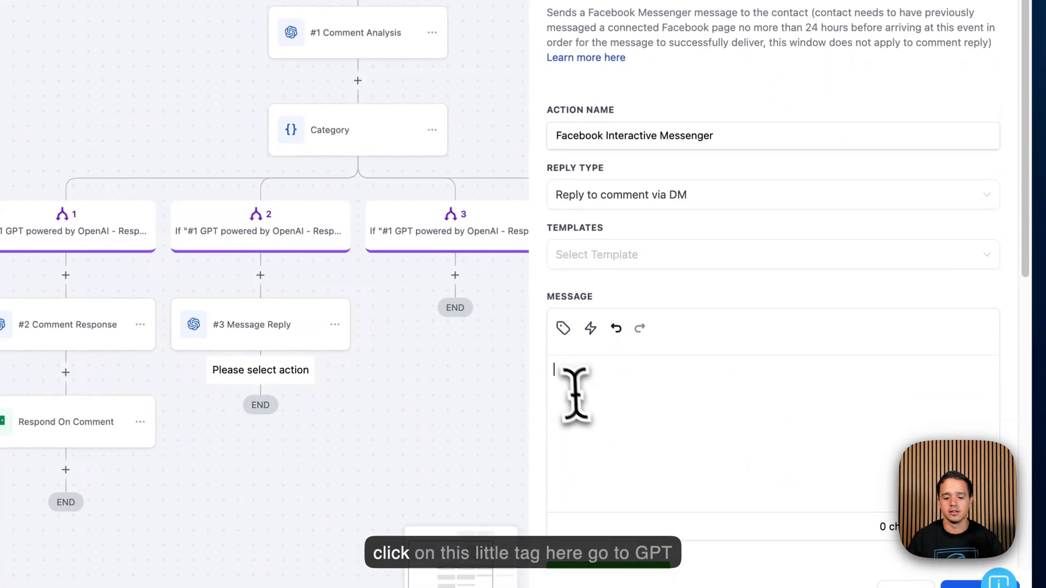
left_click(564, 328)
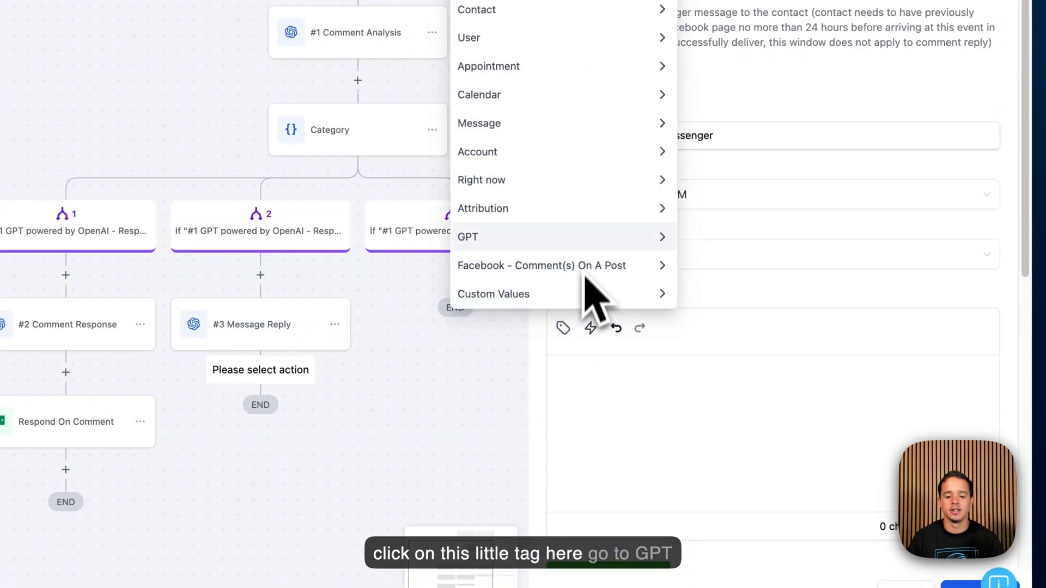
left_click(587, 238)
left_click(589, 266)
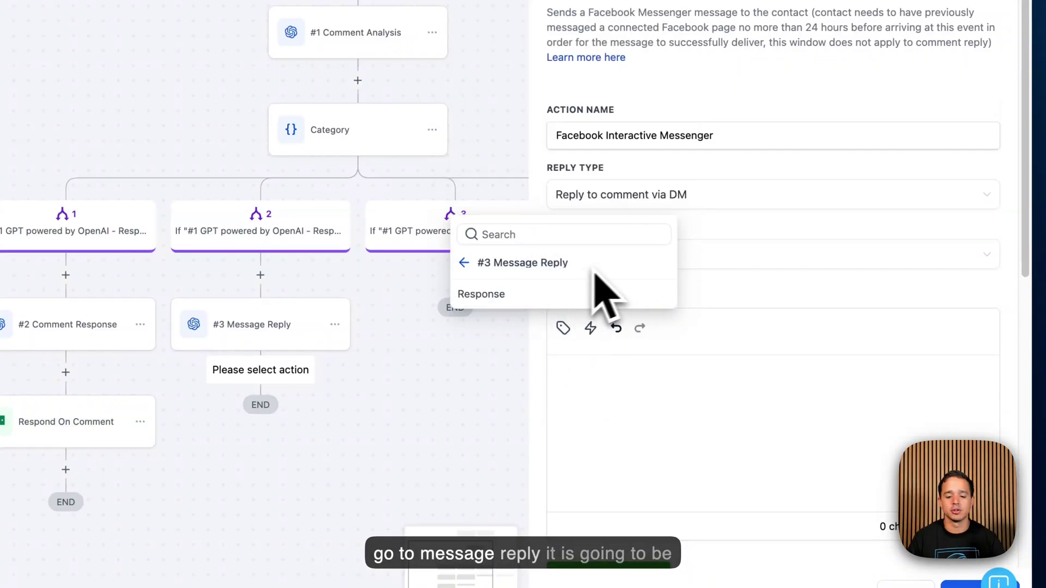
left_click(606, 294)
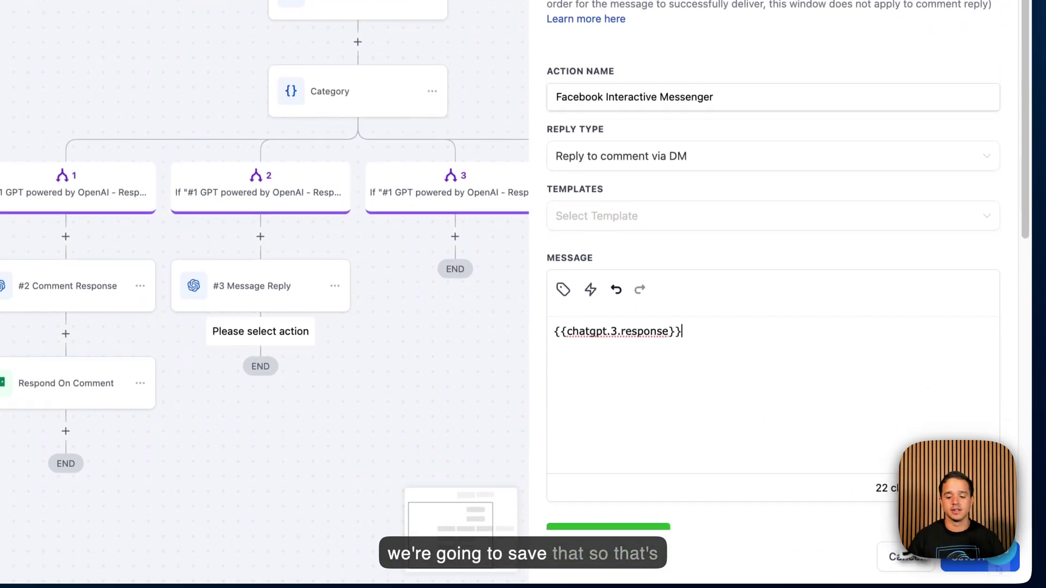
left_click(955, 566)
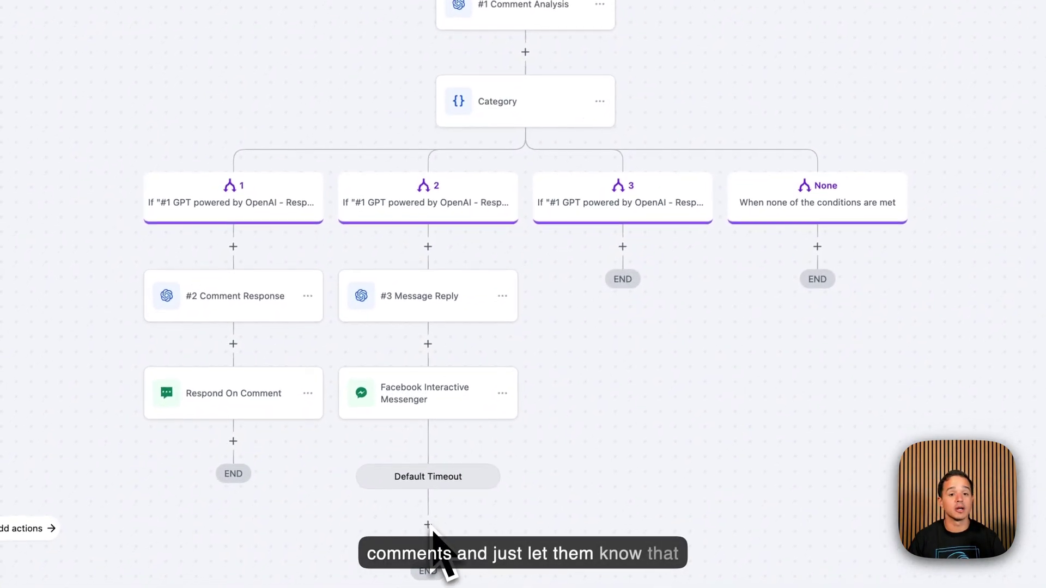
- Add a Reply In Comments action below the messenger's Default Timeout in branch 2 and enable liking comments
left_click(429, 523)
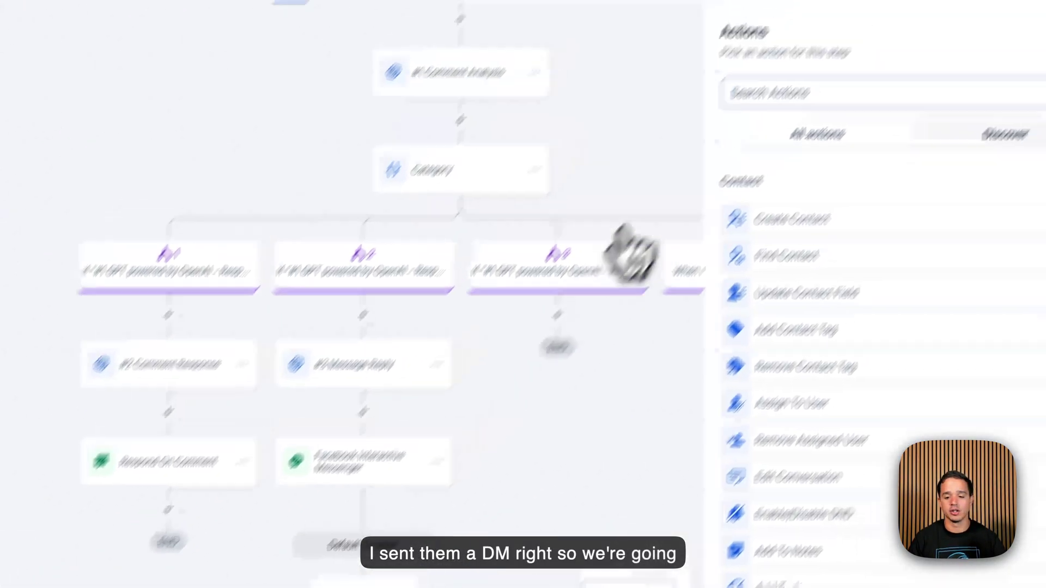
type("comment")
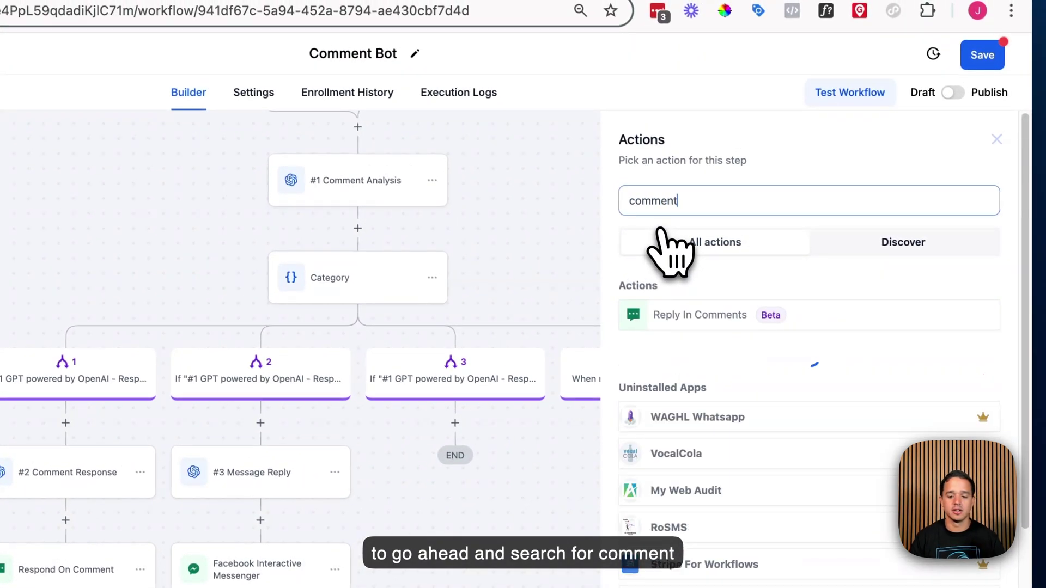
left_click(725, 315)
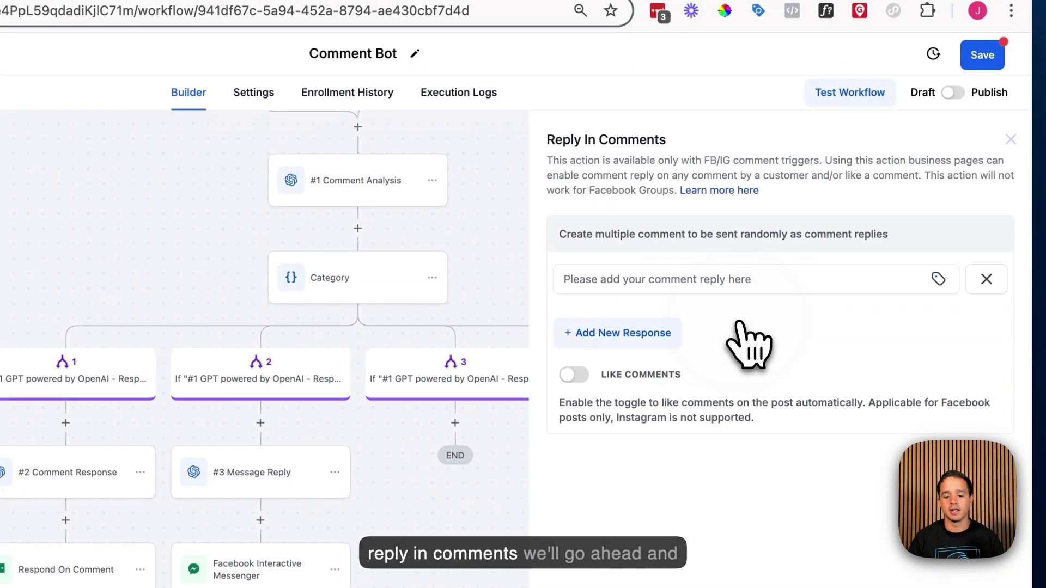
left_click(572, 375)
- Enter the comment replies "Sent you a message :)", "Check your DMs" and "Just shot you a message", and save the action
left_click(624, 280)
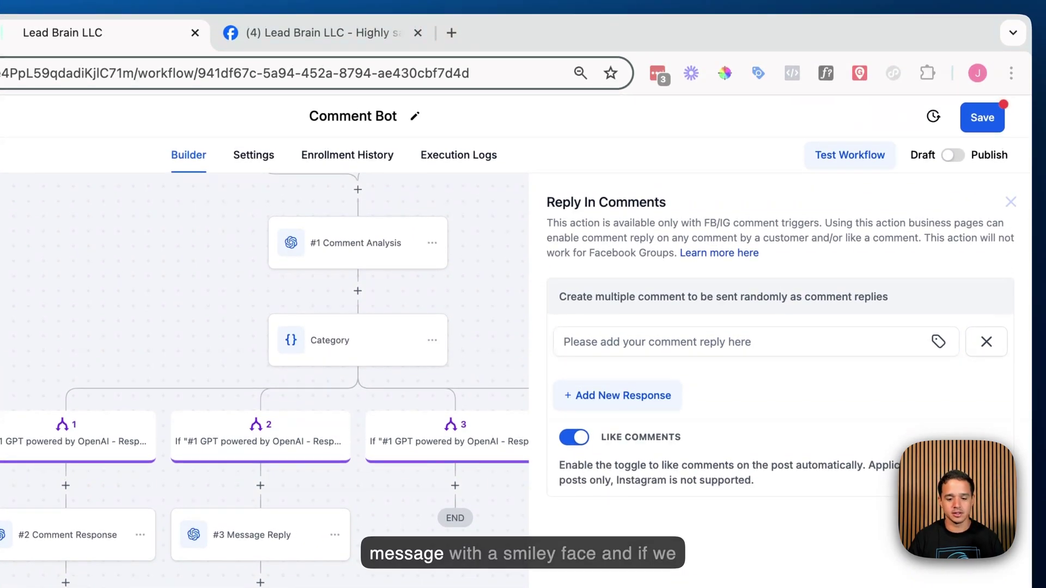
left_click(700, 346)
type("Sent you a message :)")
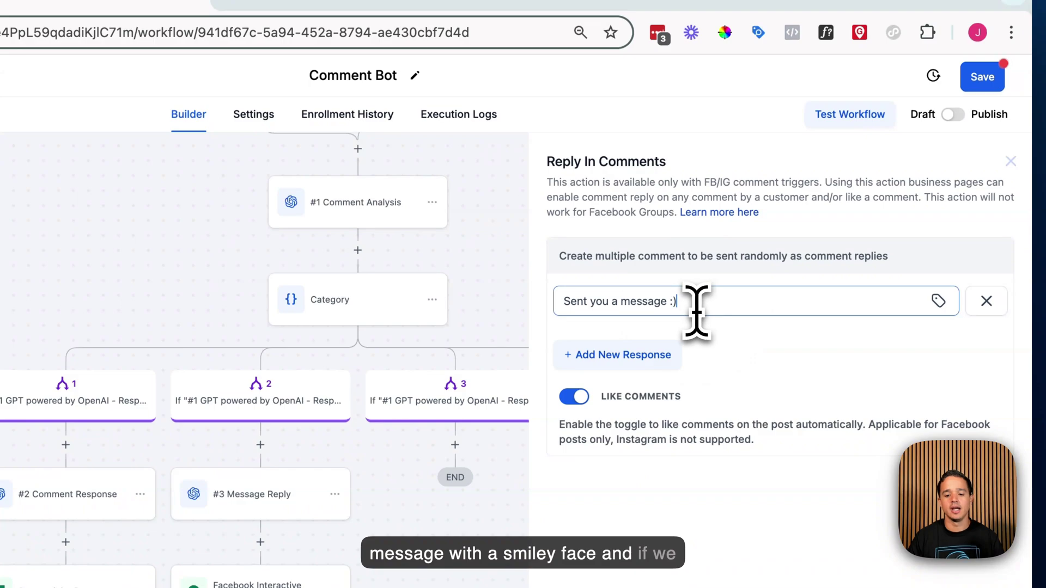
left_click(666, 351)
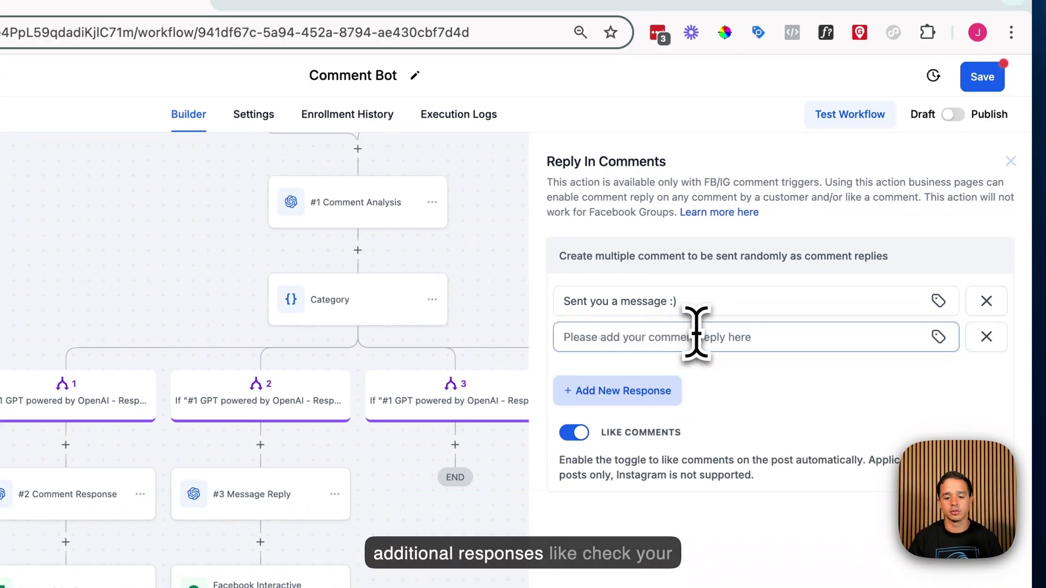
type("Check your")
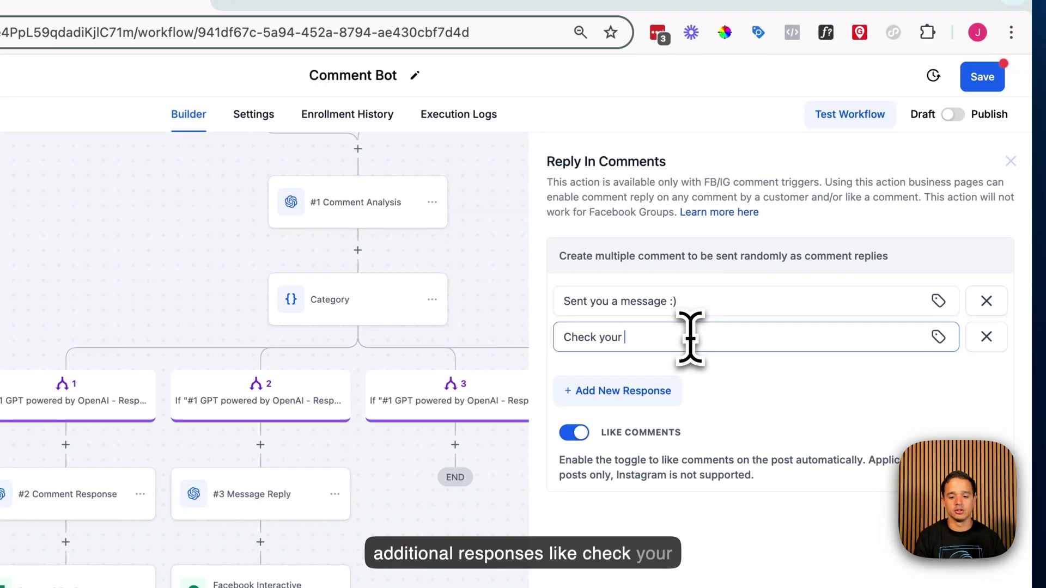
type(" DMs")
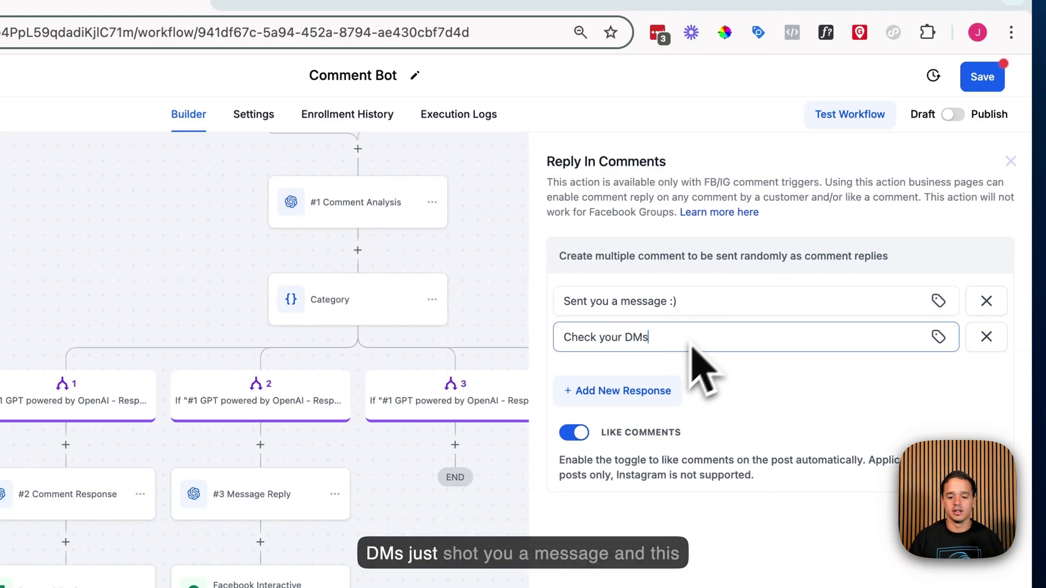
left_click(668, 395)
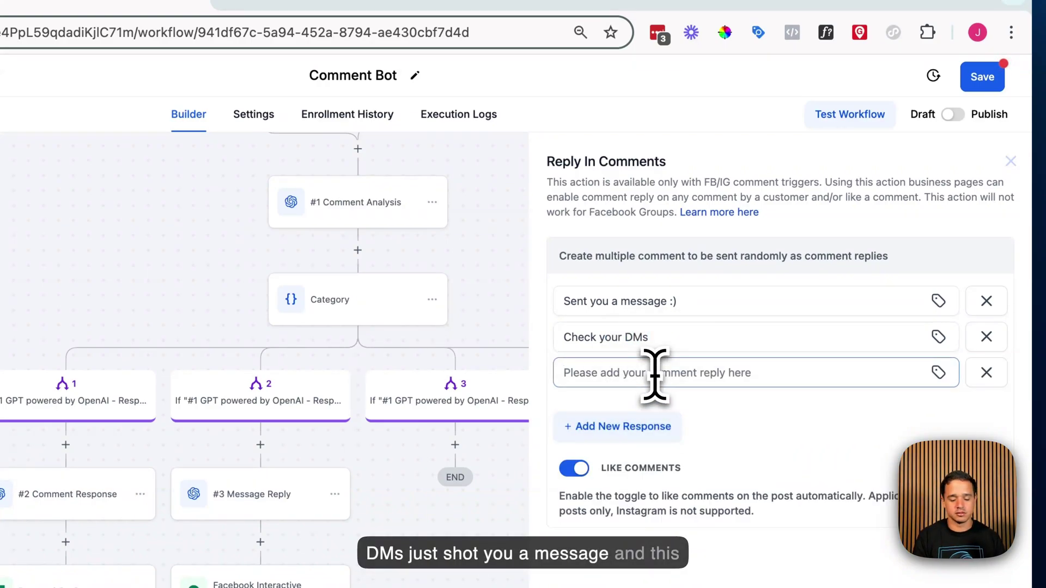
type("Just shot you a mes")
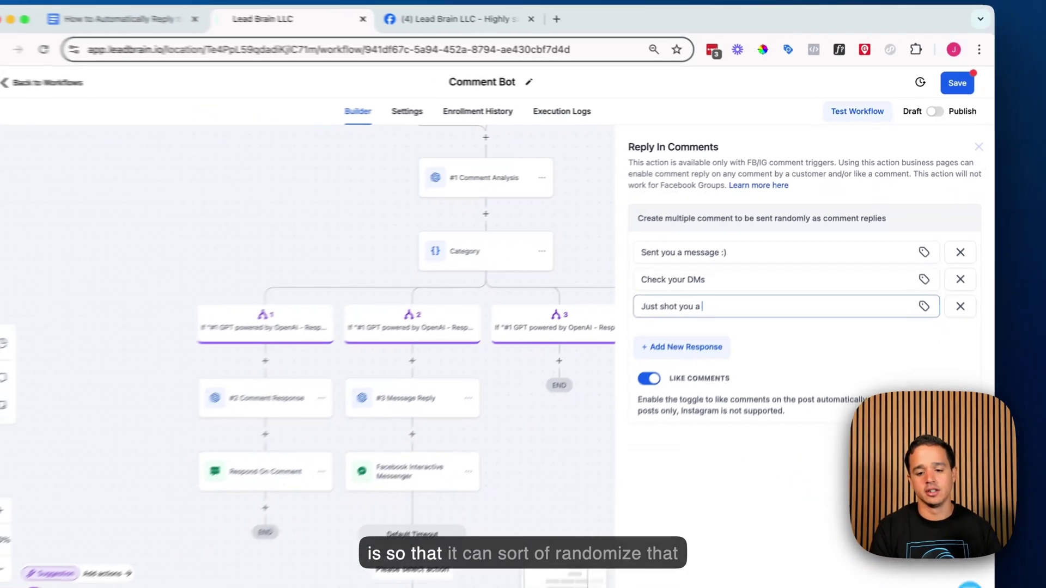
type("sage")
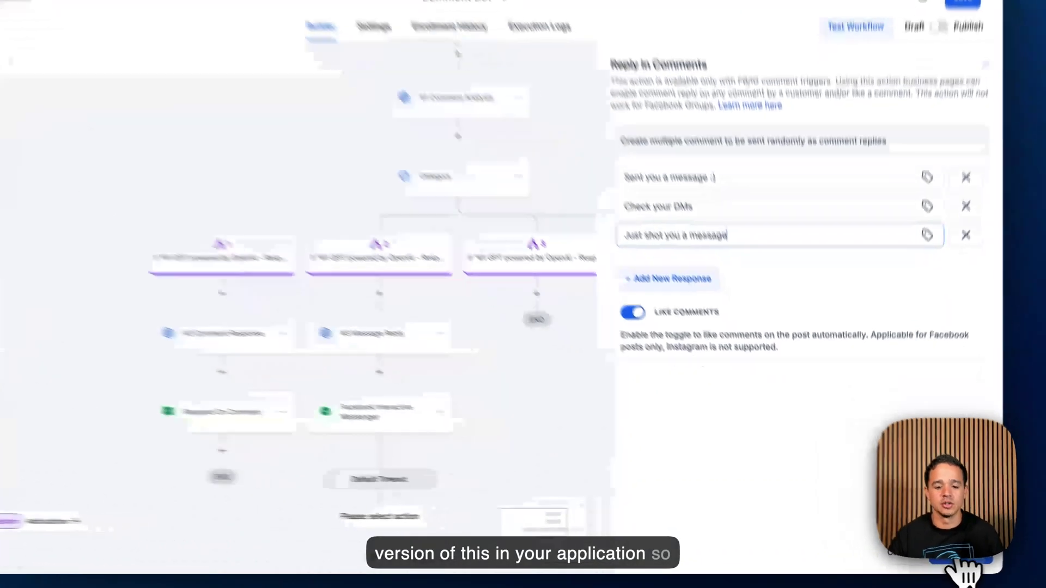
left_click(954, 561)
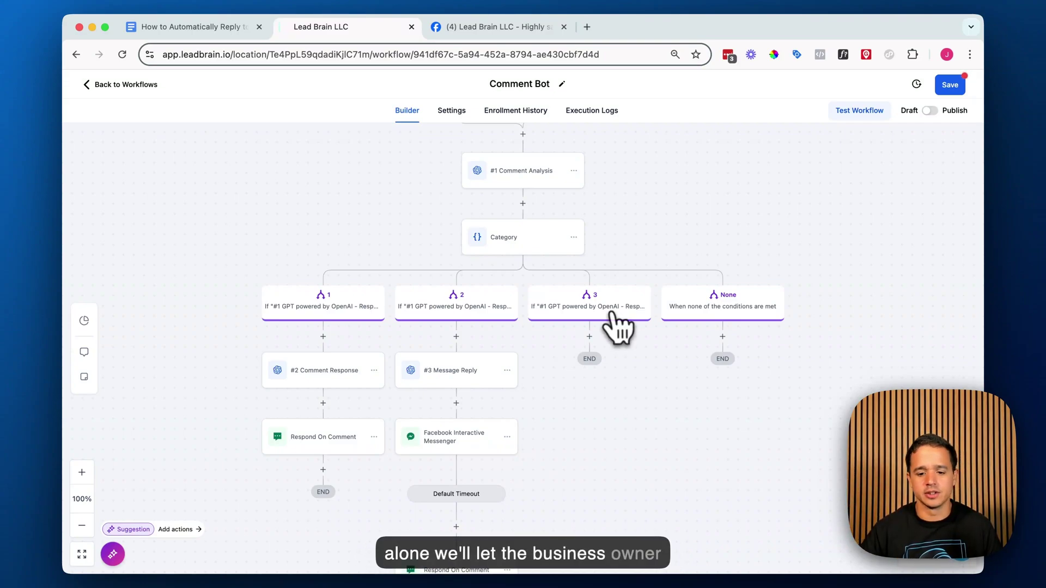
- Set the Comment Bot workflow to published and save it
left_click(929, 111)
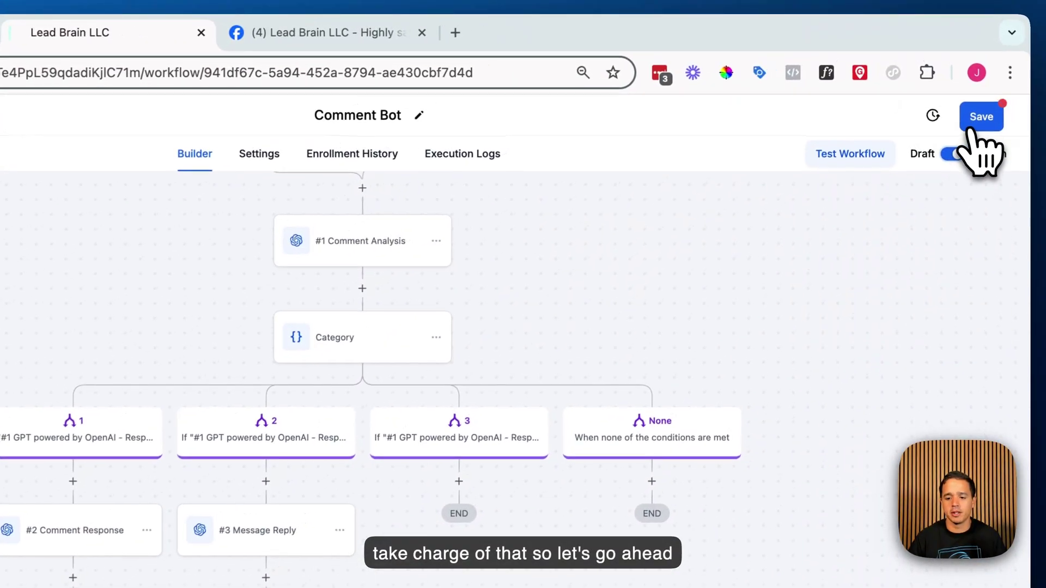
left_click(971, 128)
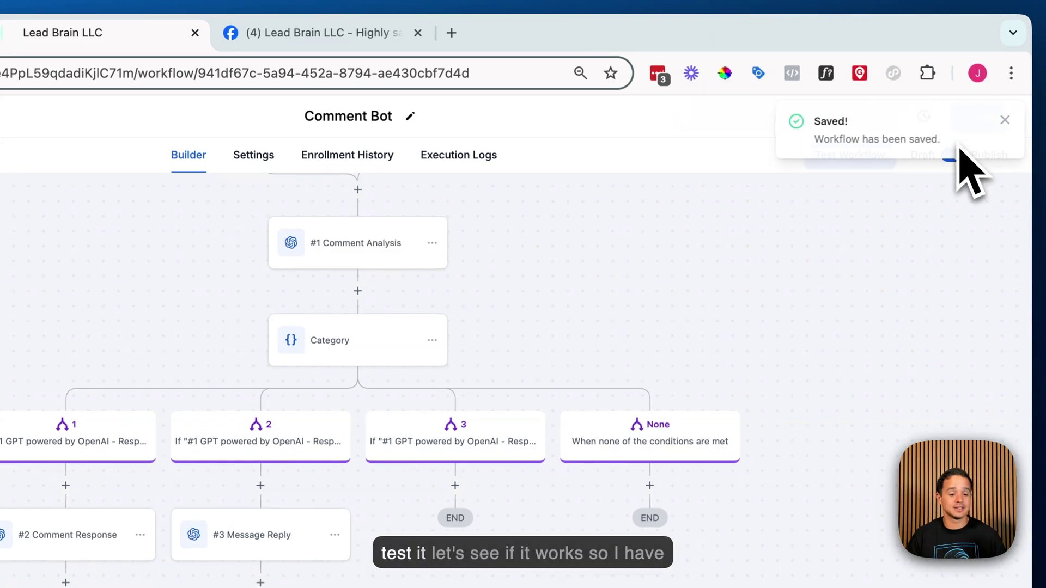
- Switch to the Lead Brain LLC post on Facebook and post the test comment "Good Job!"
left_click(321, 33)
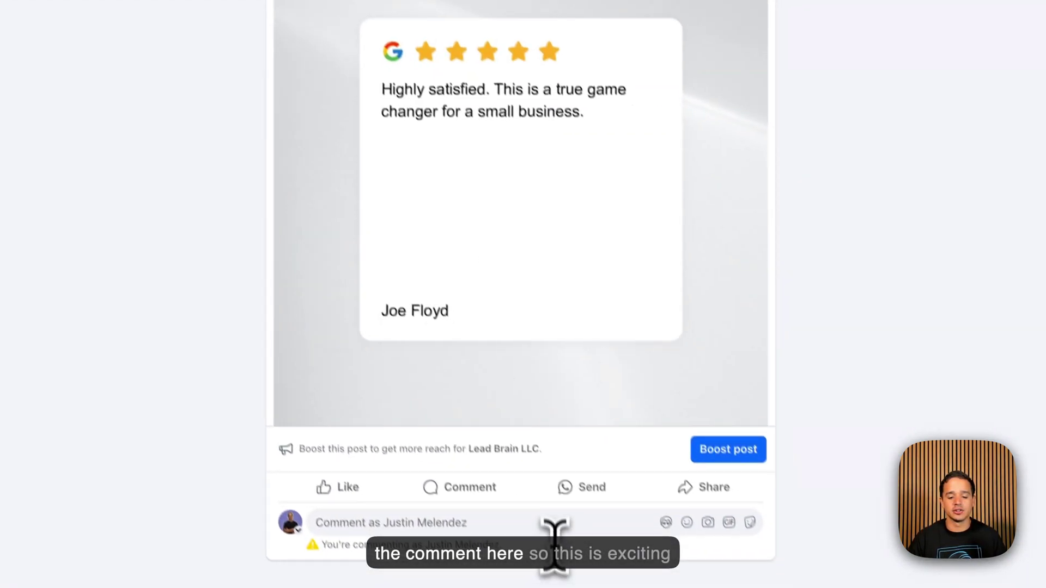
left_click(548, 509)
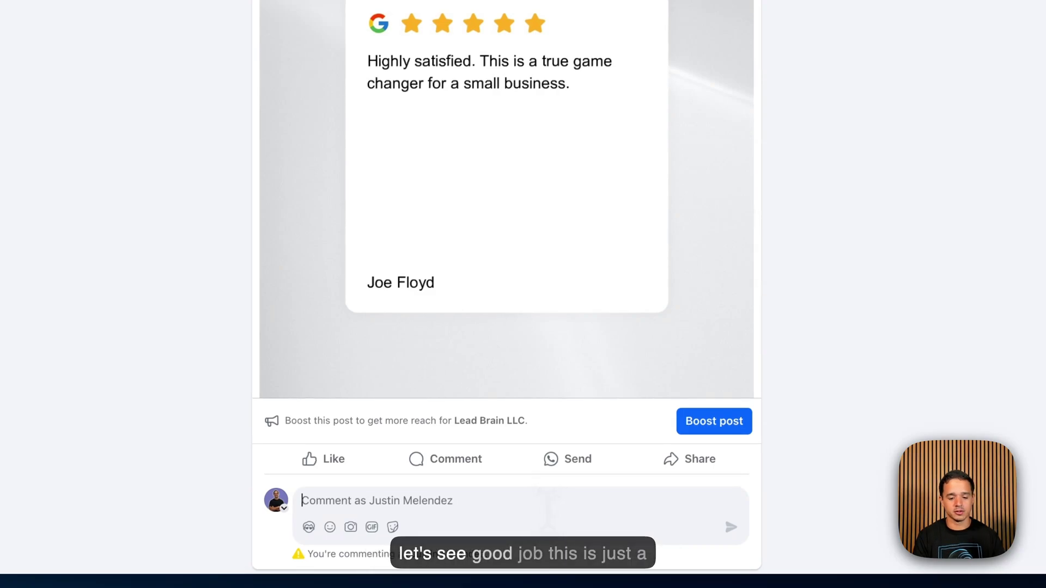
type("Good job")
key("Return")
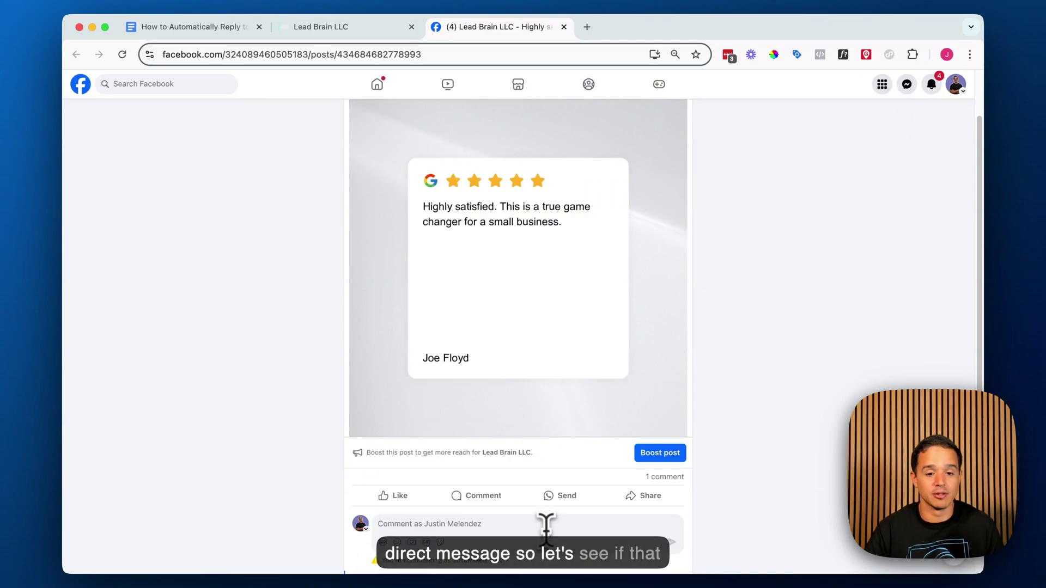
- Reload the Facebook post and check the test comment for the page's automated reply and like
left_click(582, 50)
key("Return")
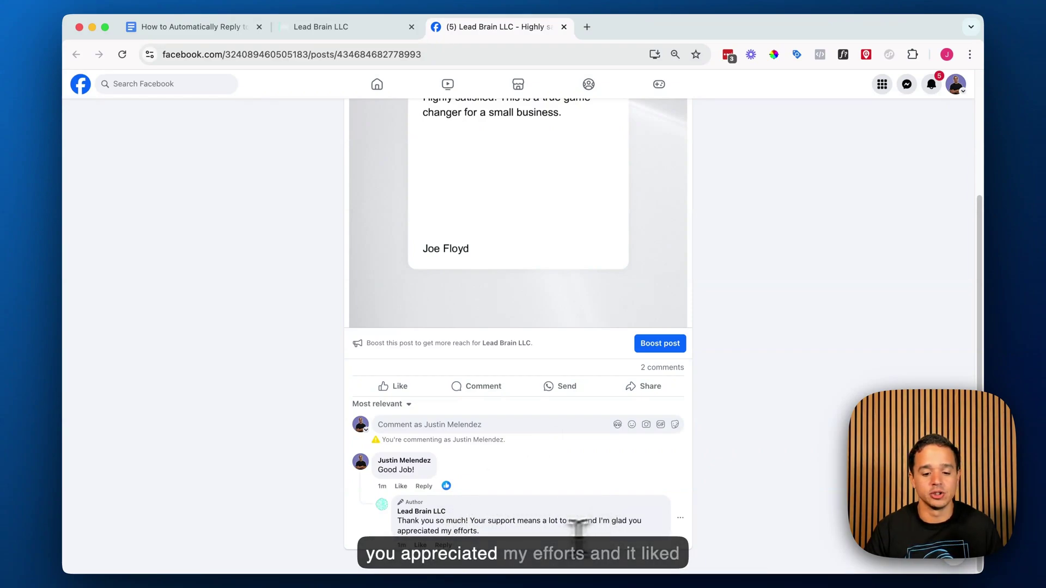
mouse_move(444, 487)
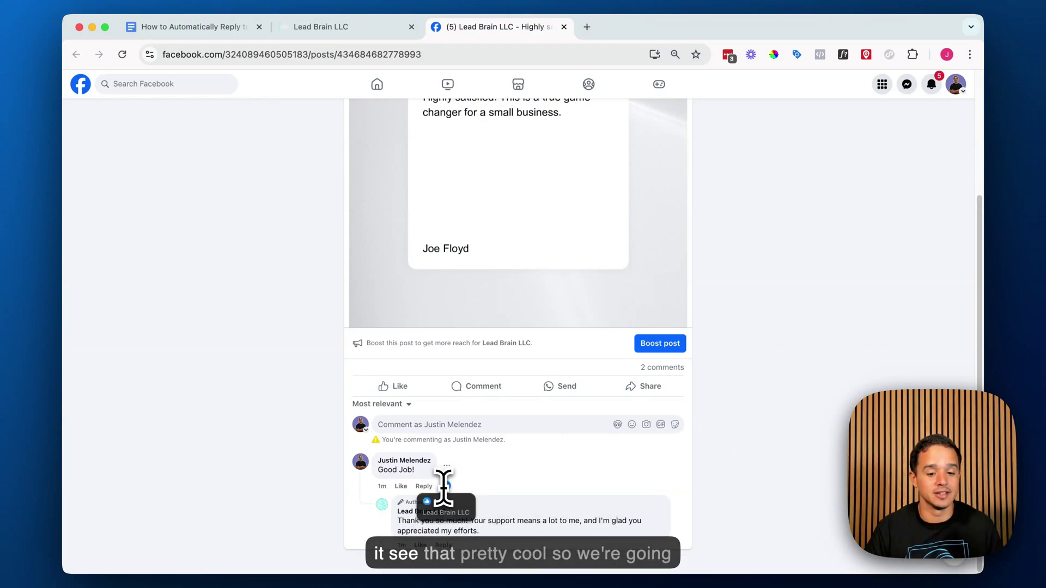
- Delete the "Good Job!" test comment from the Facebook post
left_click(447, 465)
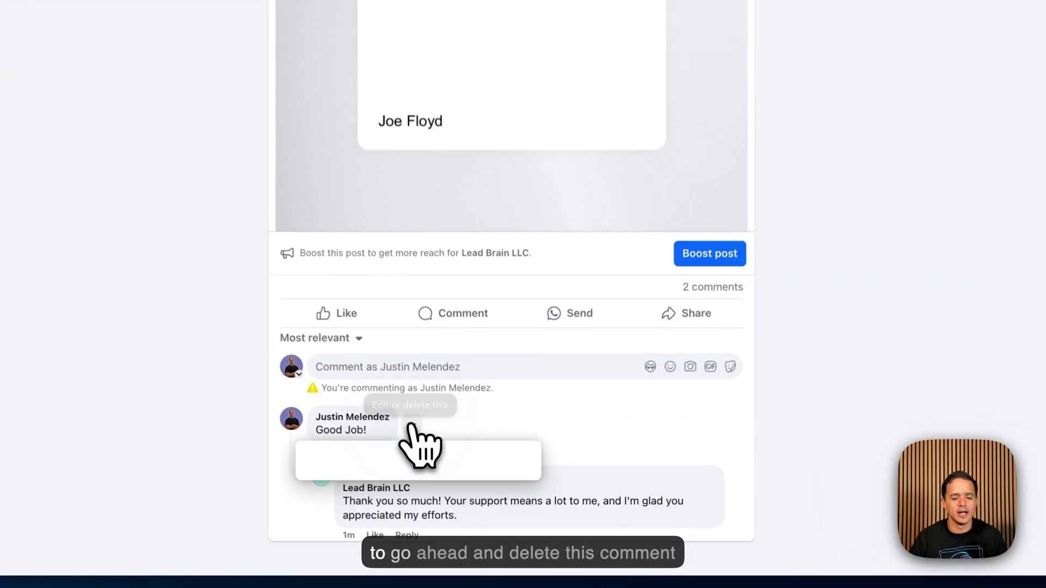
left_click(441, 505)
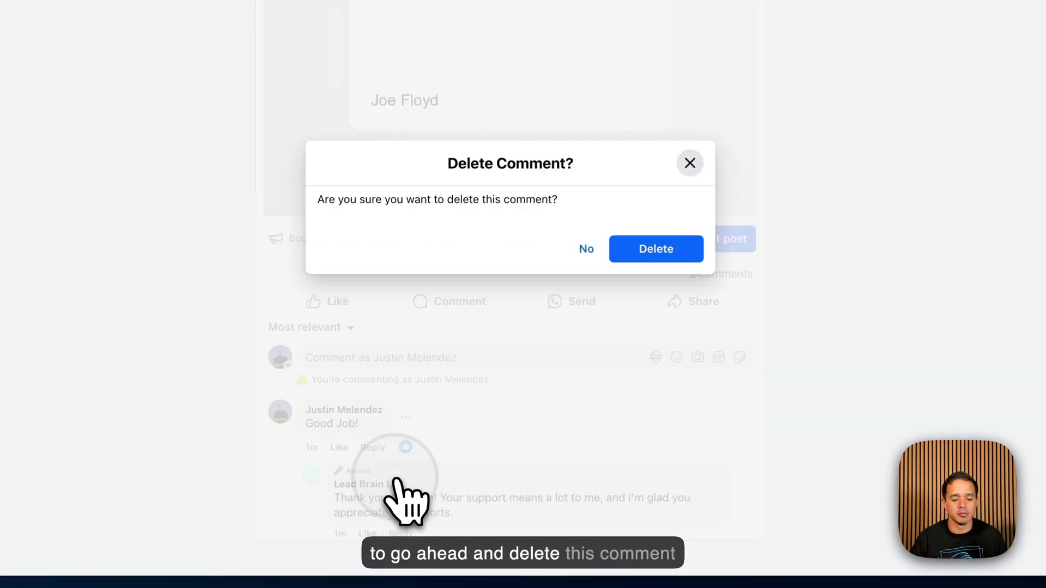
left_click(656, 251)
- Post the service inquiry comment "Wow what services do you provide?" on the Facebook post and reload the page
left_click(447, 500)
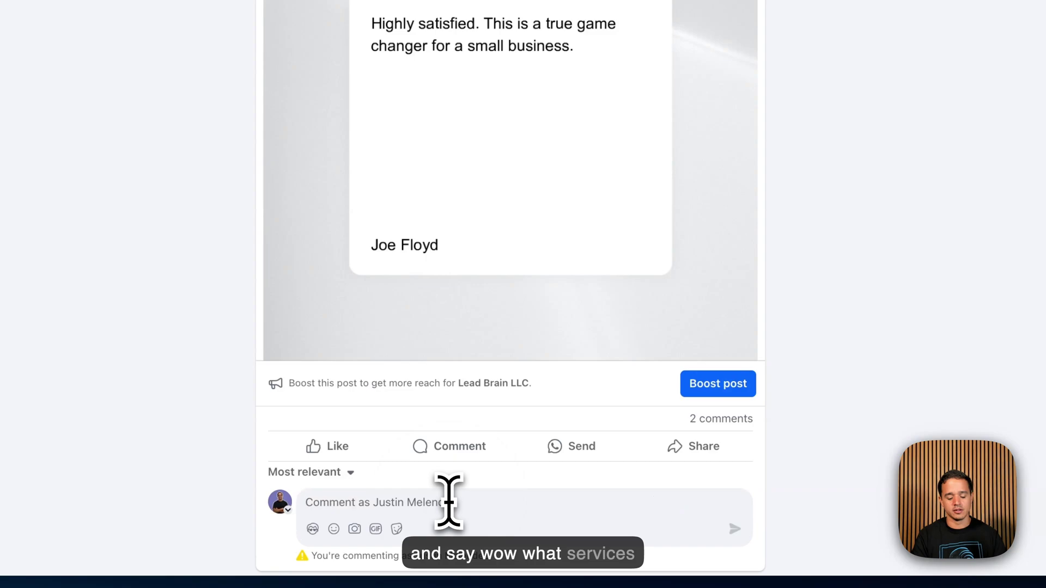
type("Wow ")
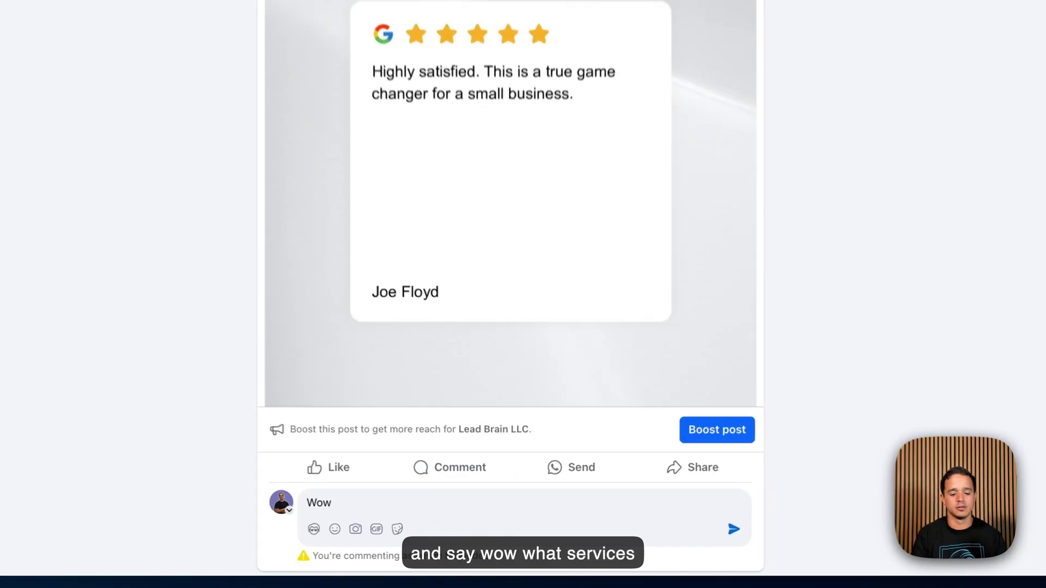
type("what serv")
type("ices")
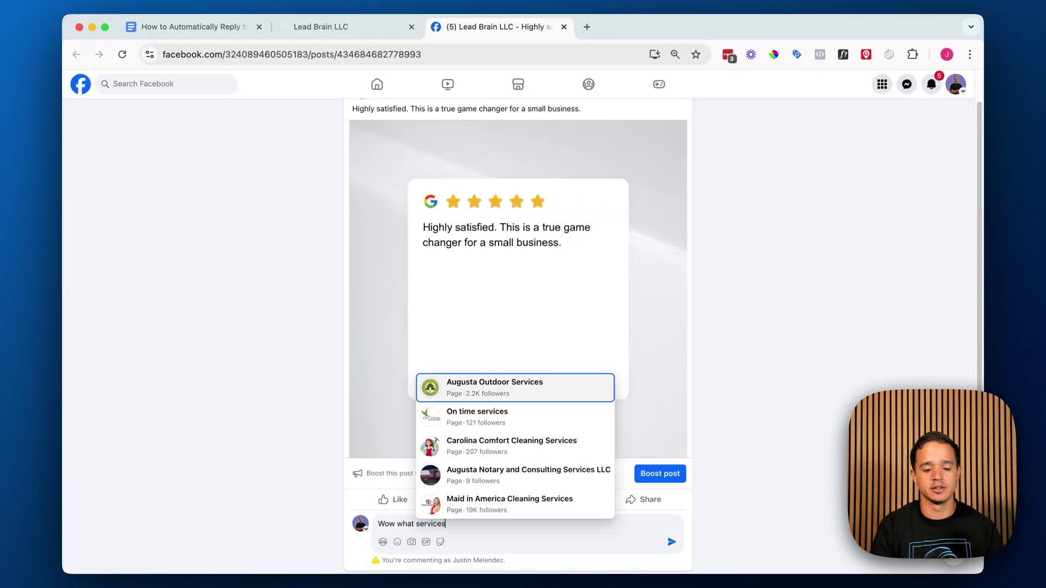
type(" do you provide?")
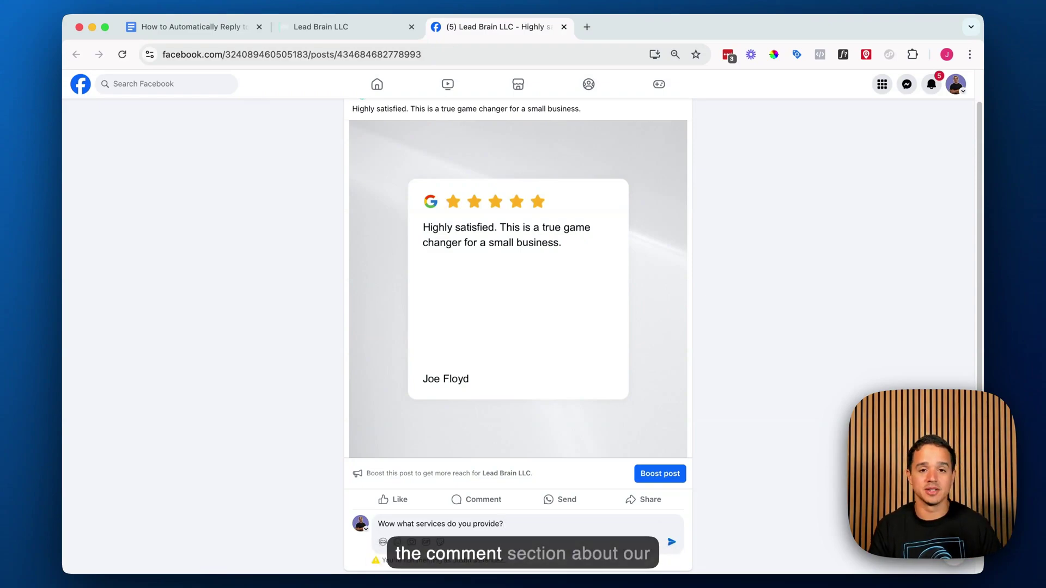
key("Return")
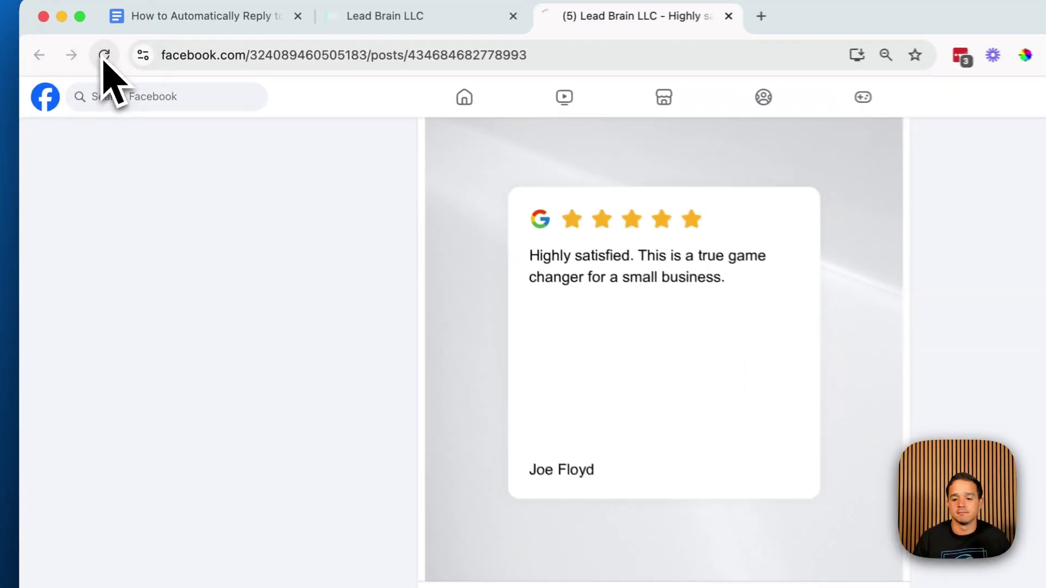
left_click(122, 54)
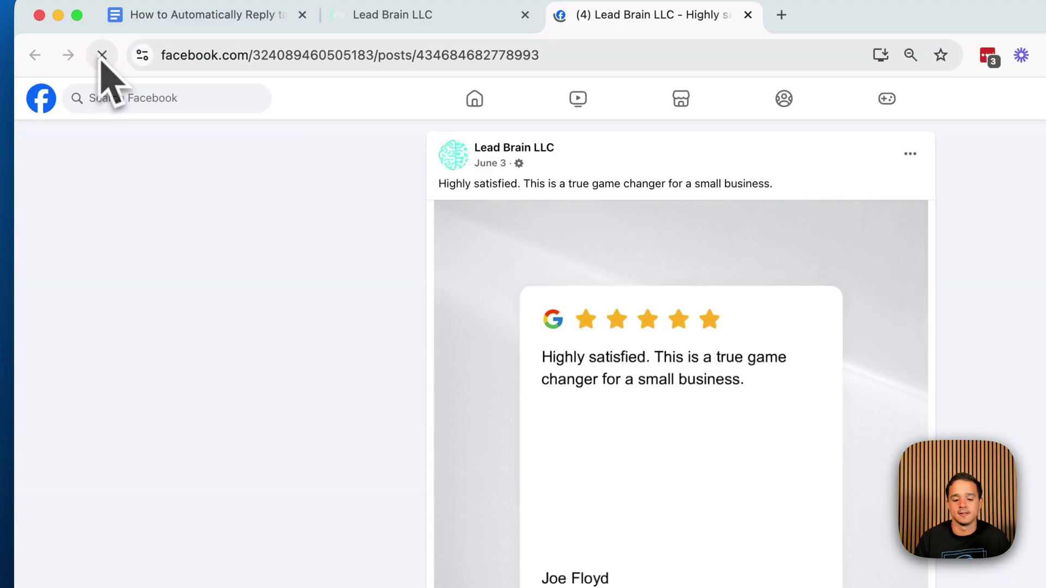
- Reload the Facebook post and check the service inquiry comment for the page's automated reply and private message
scroll(533, 575, "down", 2)
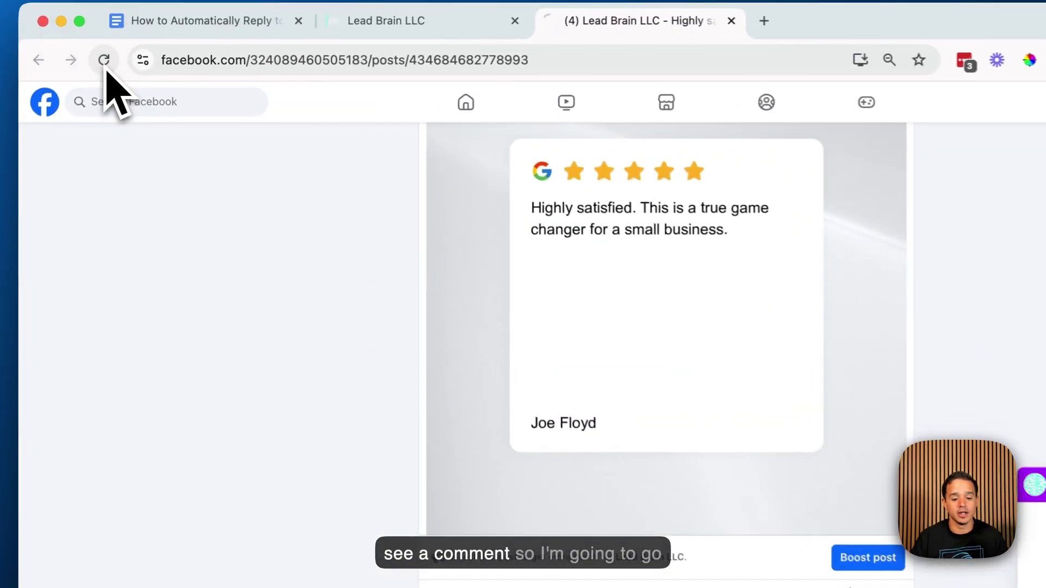
left_click(122, 54)
scroll(366, 378, "down", 6)
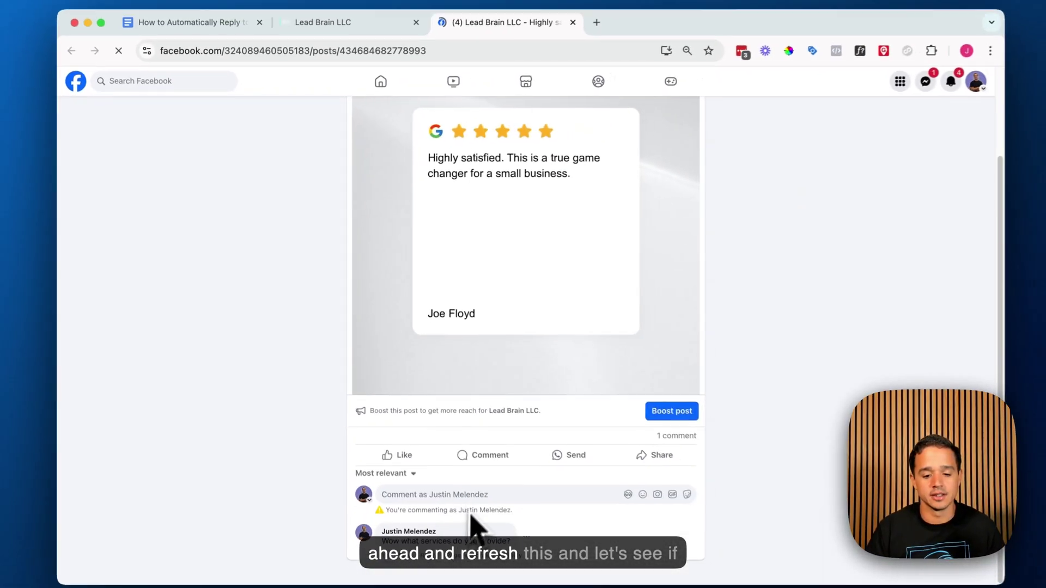
scroll(517, 567, "down", 2)
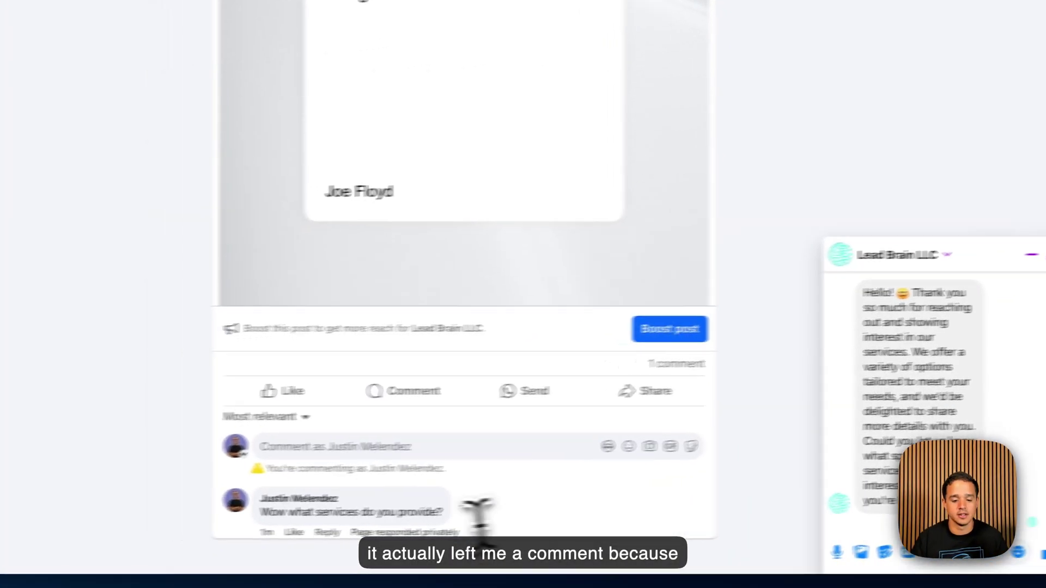
scroll(512, 498, "up", 5)
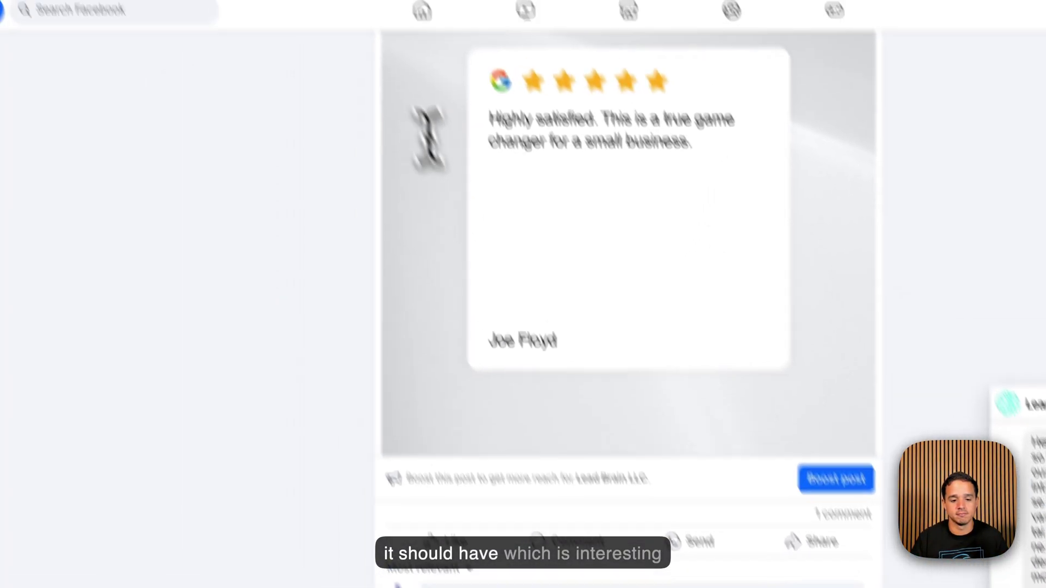
left_click(102, 57)
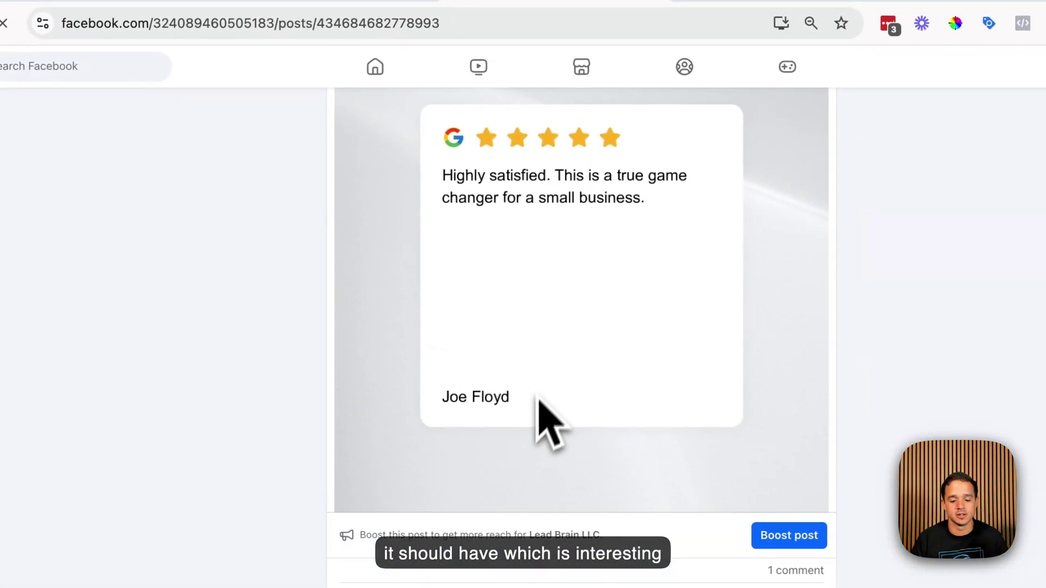
- Switch to the Comment Bot workflow, view the latest enrollment's execution path, and inspect the Respond On Comment action in branch 2
left_click(385, 25)
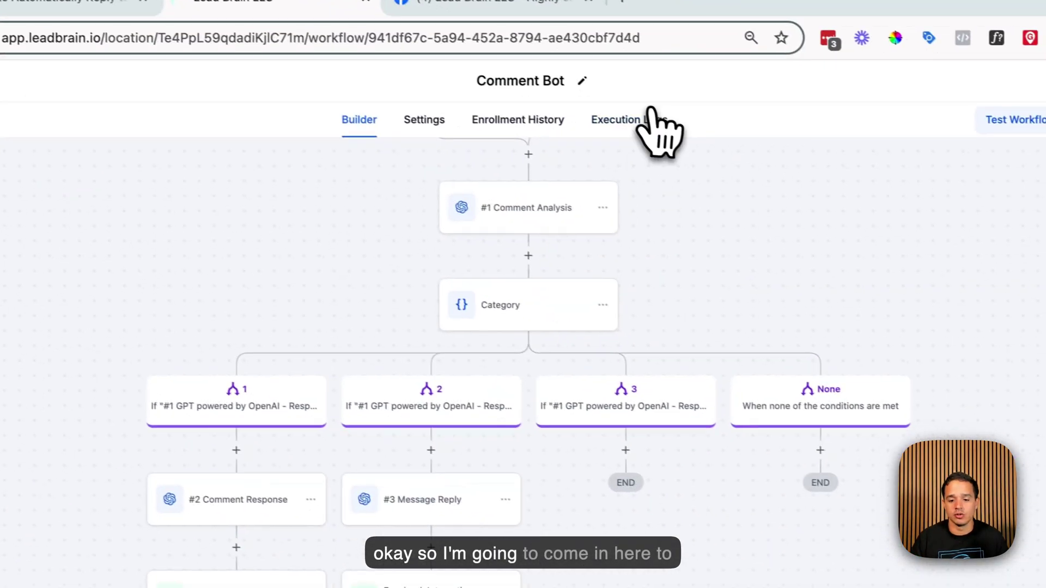
left_click(648, 117)
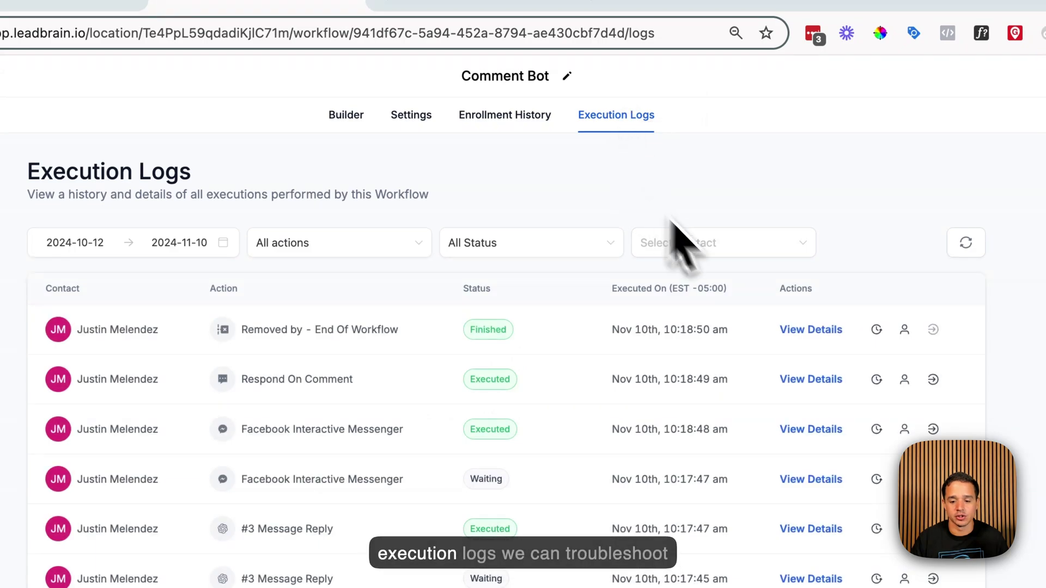
left_click(518, 117)
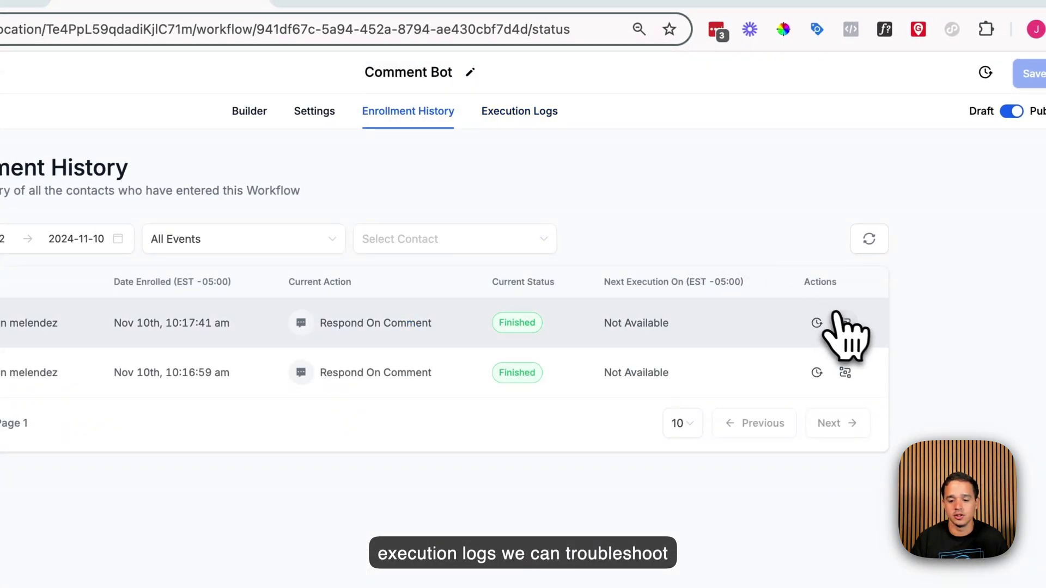
left_click(845, 322)
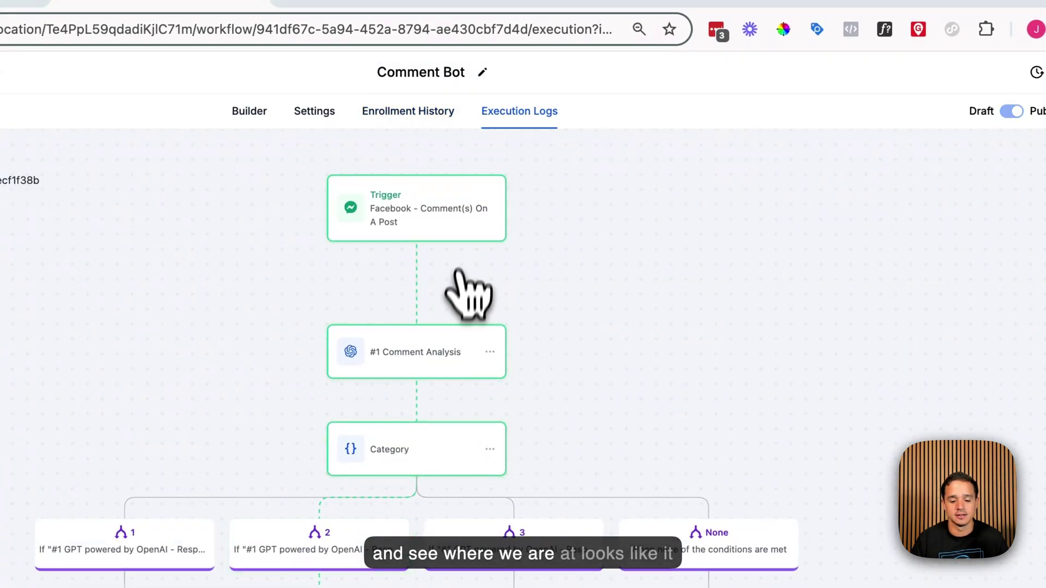
scroll(549, 396, "down", 5)
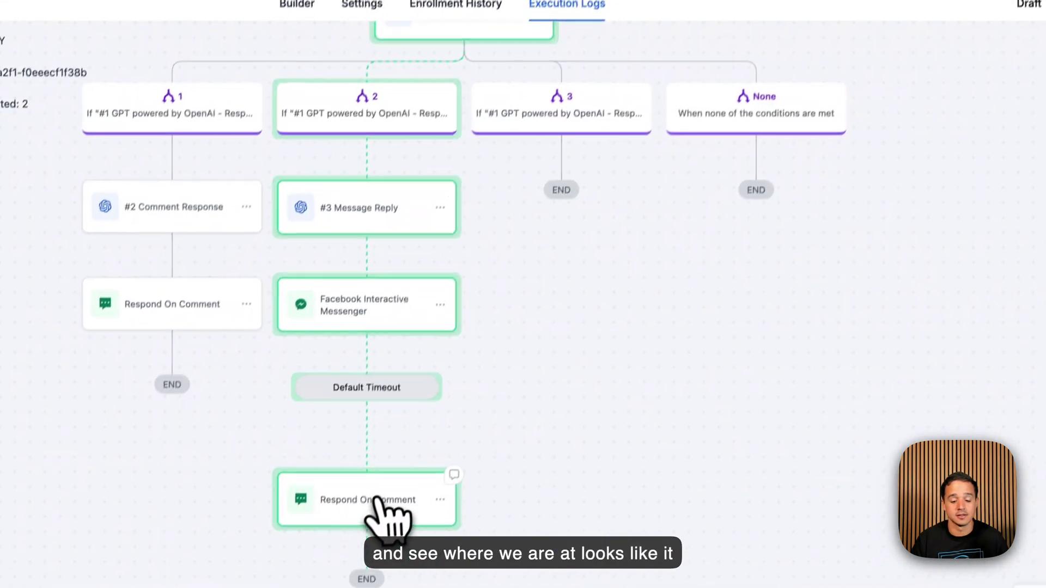
left_click(381, 493)
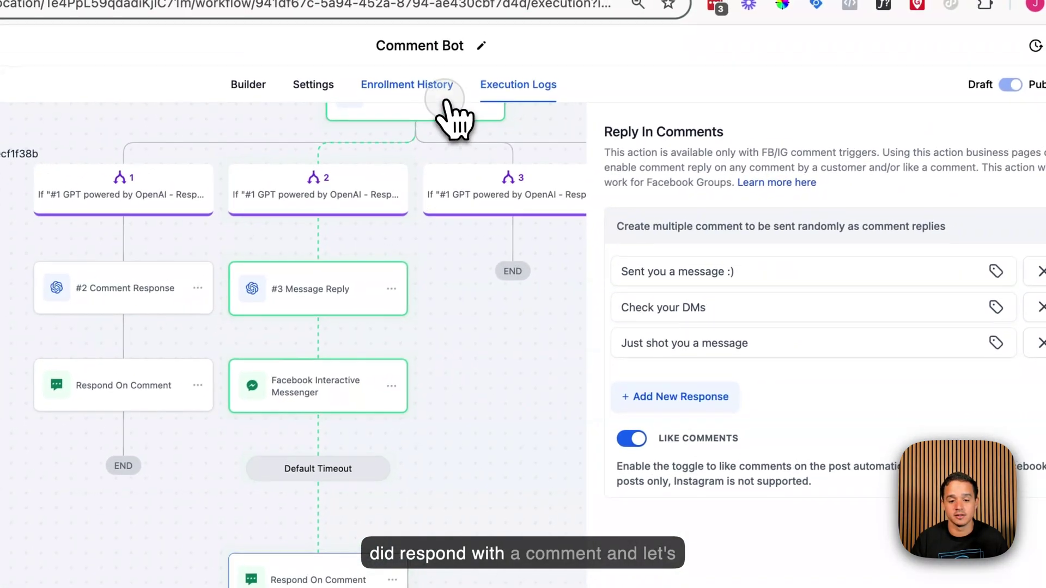
- Review the execution log details of the latest End Of Workflow and Respond On Comment events
left_click(469, 39)
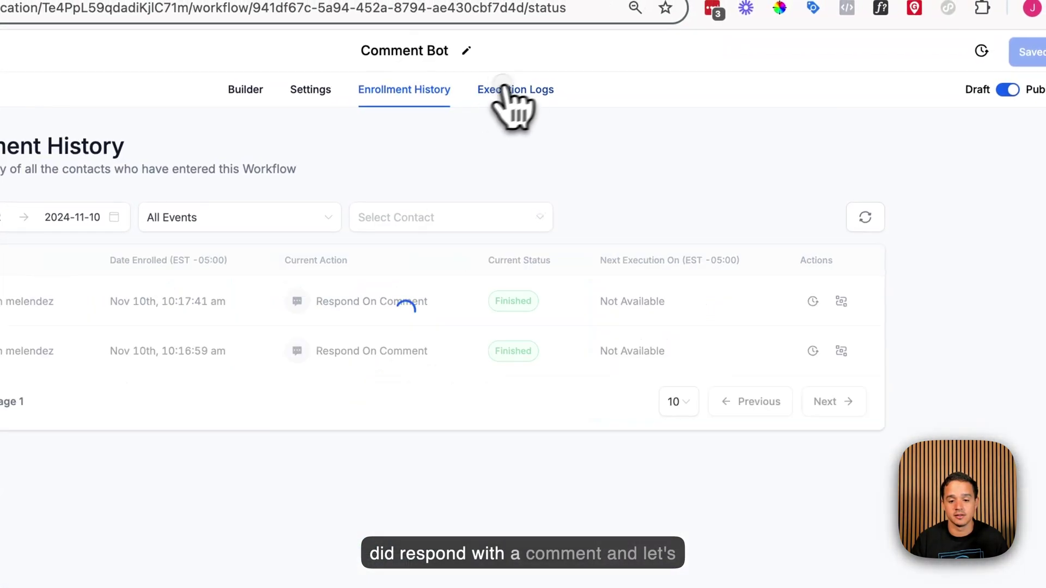
left_click(539, 38)
left_click(713, 306)
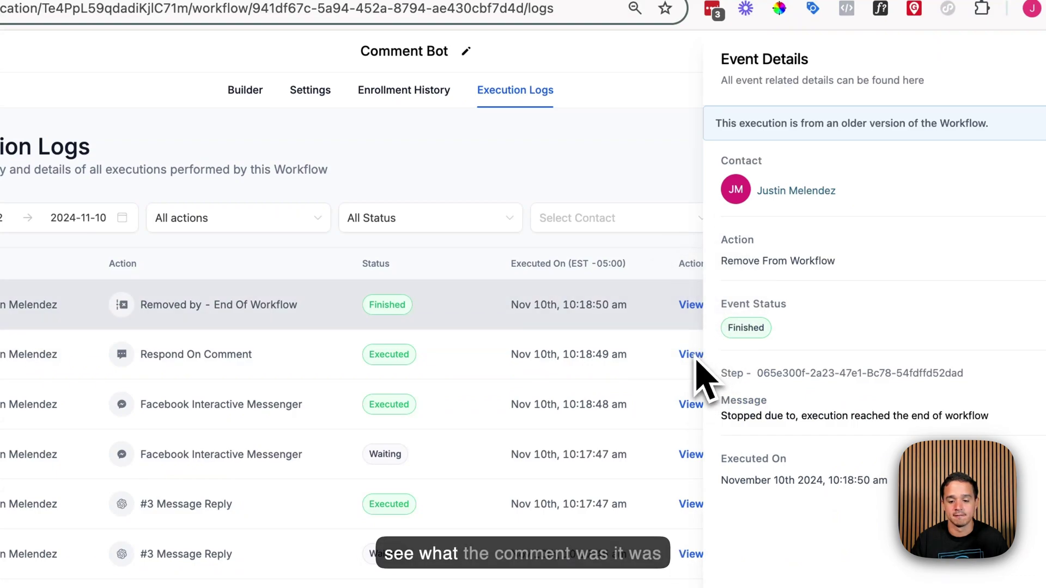
left_click(1043, 80)
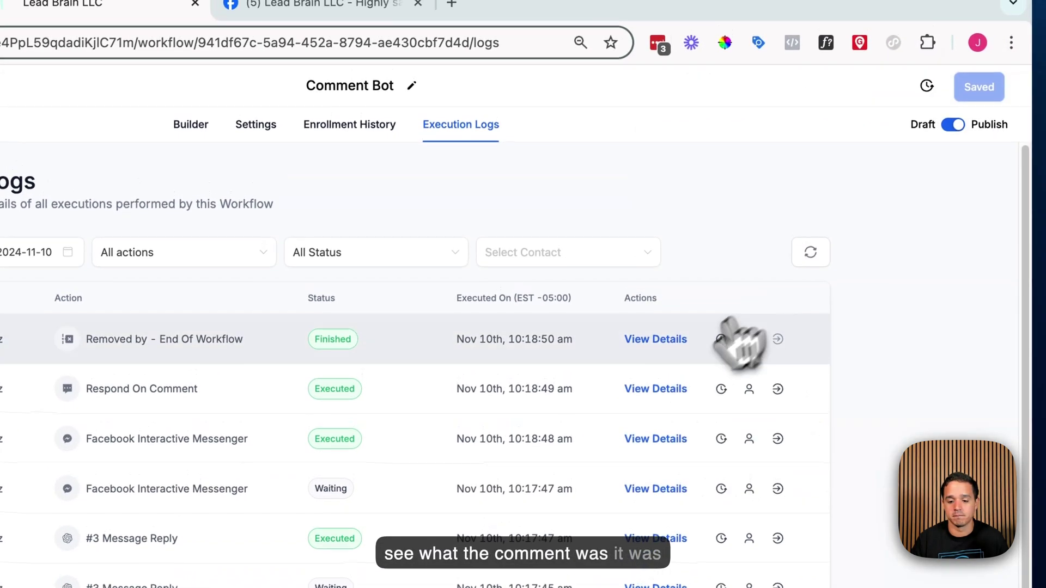
left_click(665, 390)
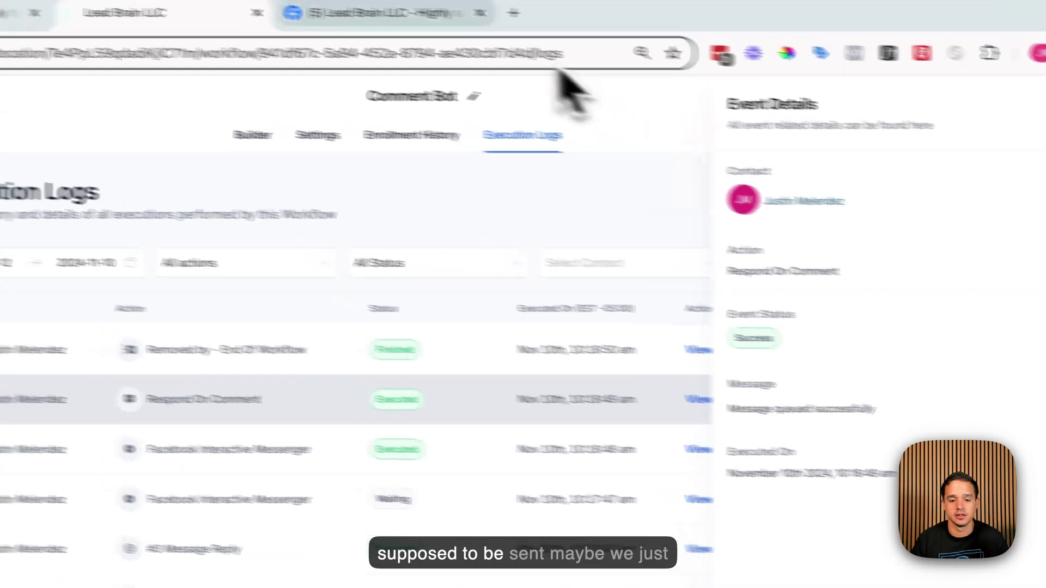
- Return to the Facebook post and open the new notification about the service inquiry comment to view the page's reply
left_click(354, 12)
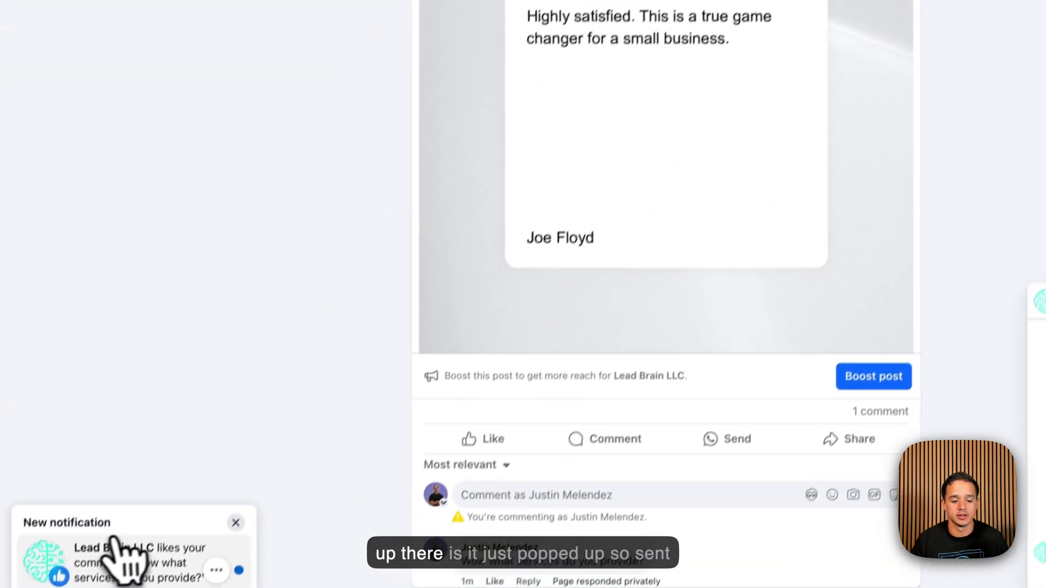
left_click(125, 557)
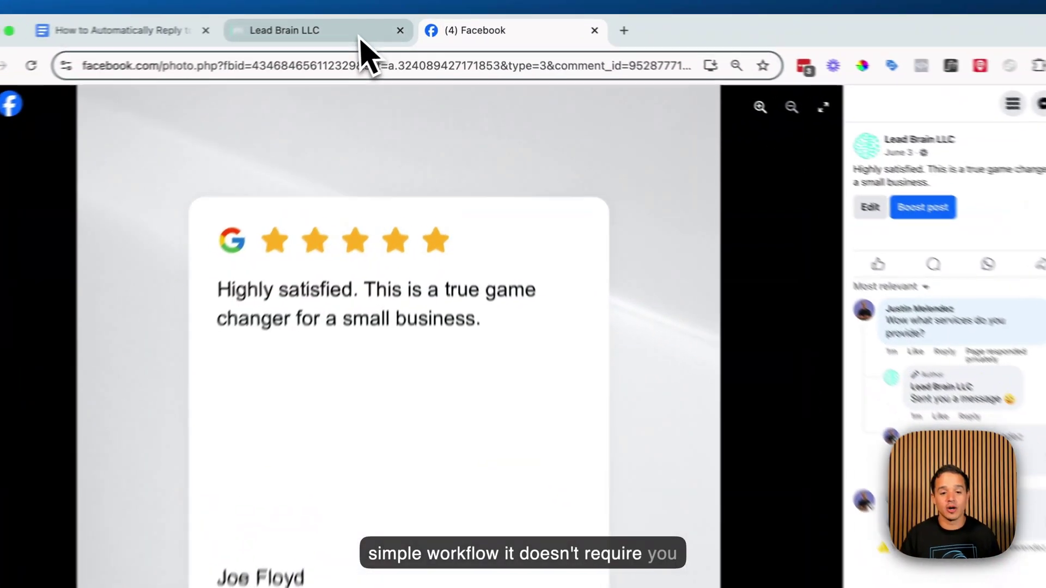
- Switch back to the Comment Bot workflow and display its builder canvas
left_click(375, 27)
left_click(546, 155)
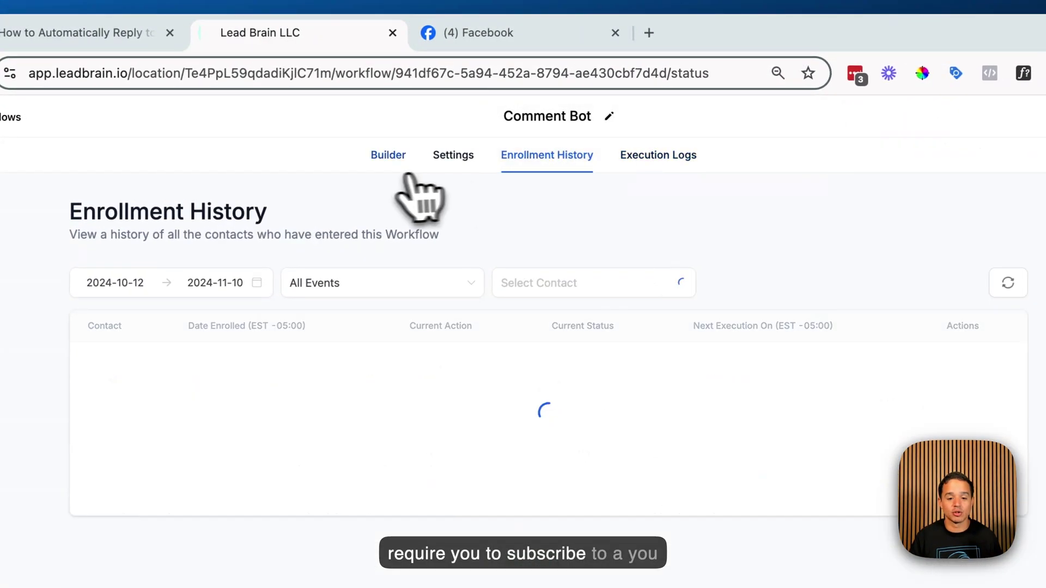
left_click(386, 155)
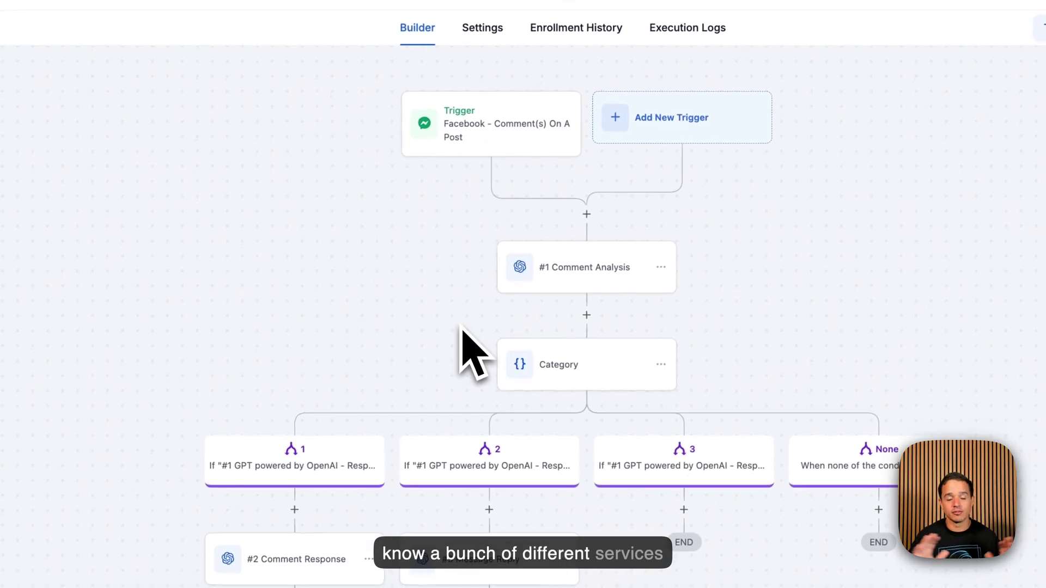